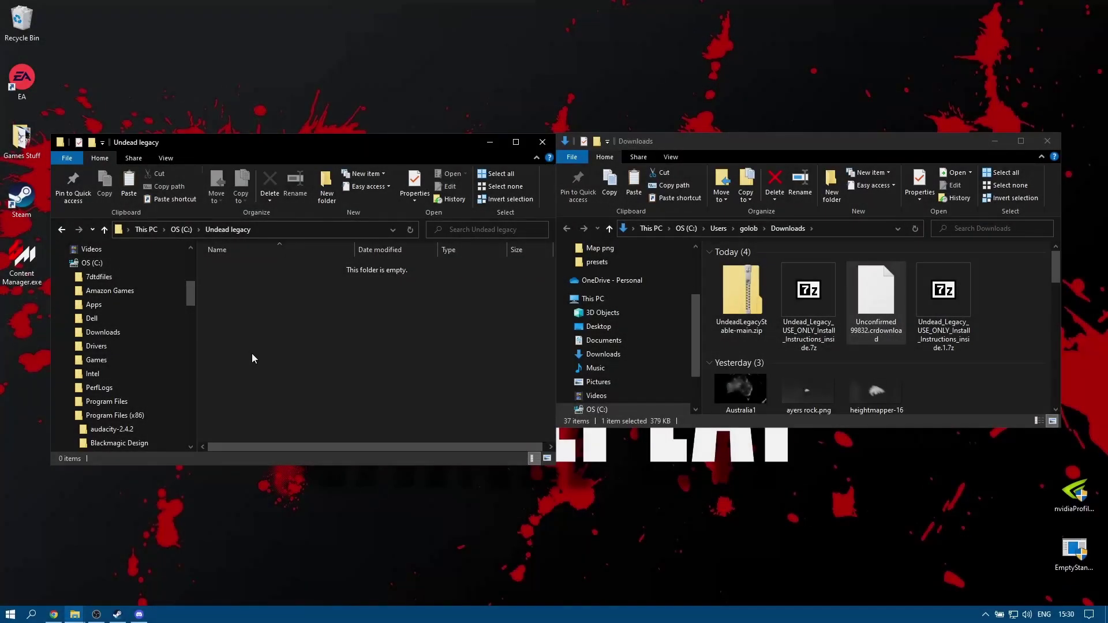
Browse to the steamapps\common folder in the folder tree and copy the 7 Days To Die folder.
left_click_drag(192, 292, 189, 363)
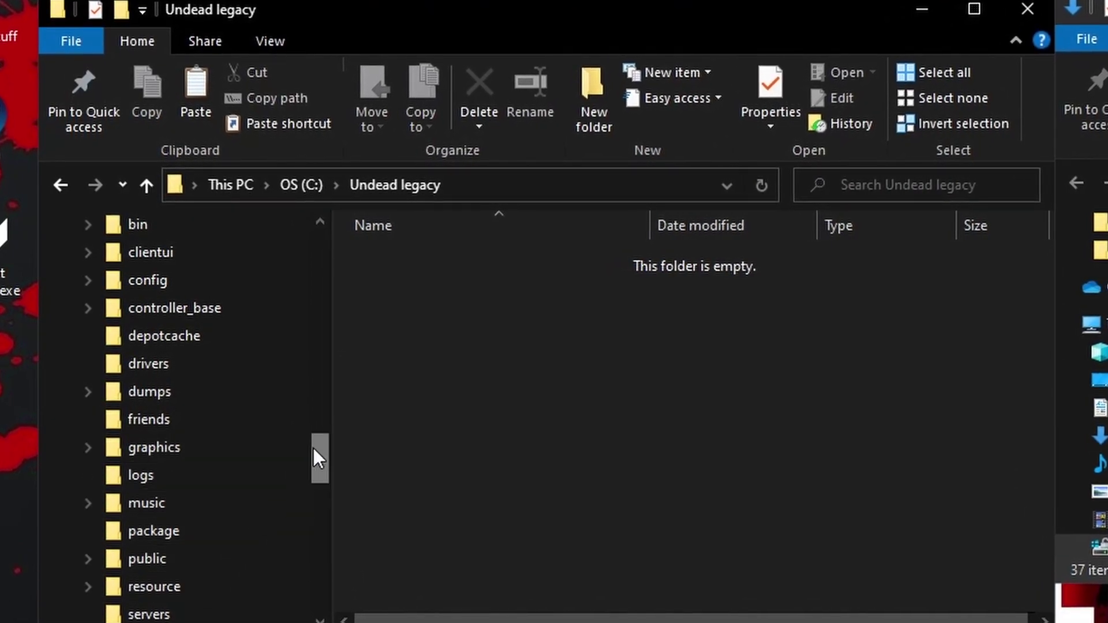
left_click_drag(314, 448, 325, 490)
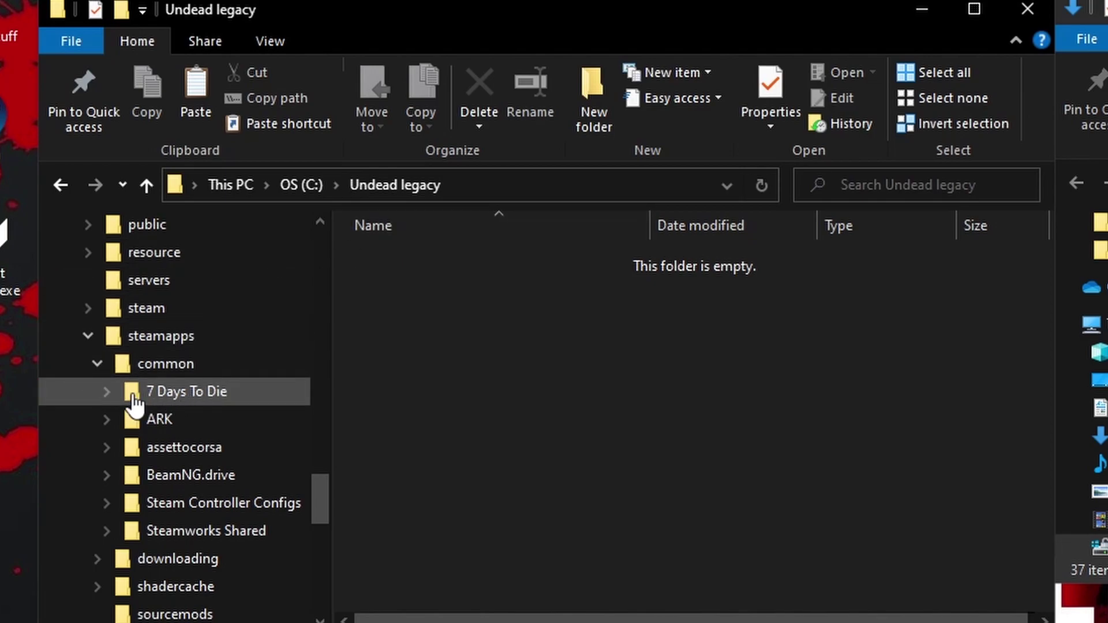
left_click(149, 401)
right_click(198, 399)
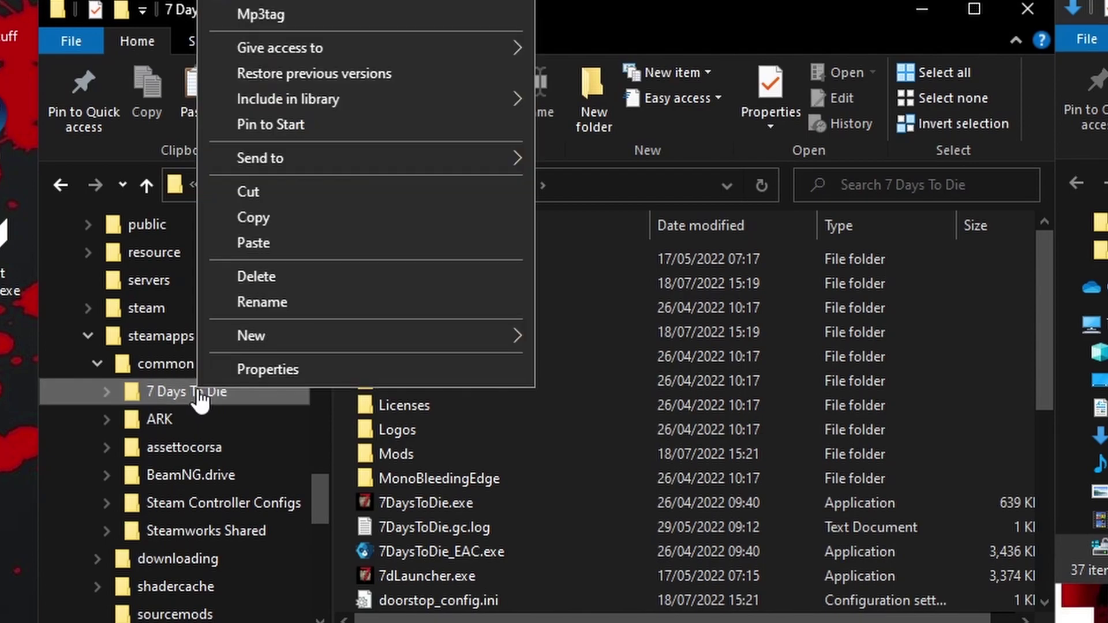
left_click(269, 219)
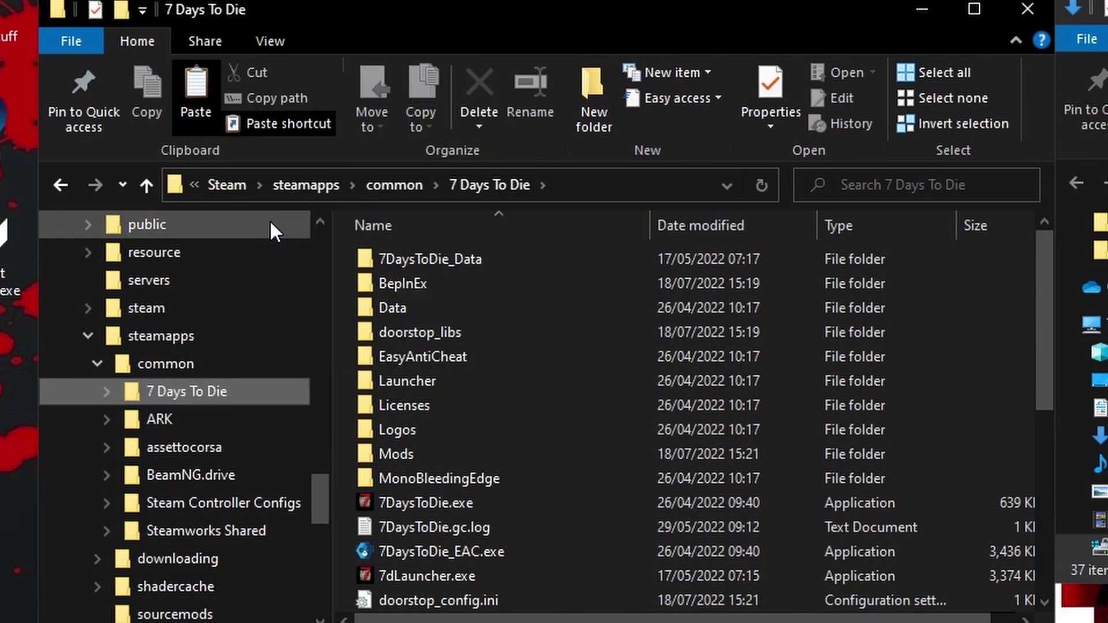
Open the Undead legacy folder on drive C: as the paste destination for the copied 7 Days To Die folder.
left_click_drag(310, 481, 329, 309)
scroll(304, 322, "up", 4)
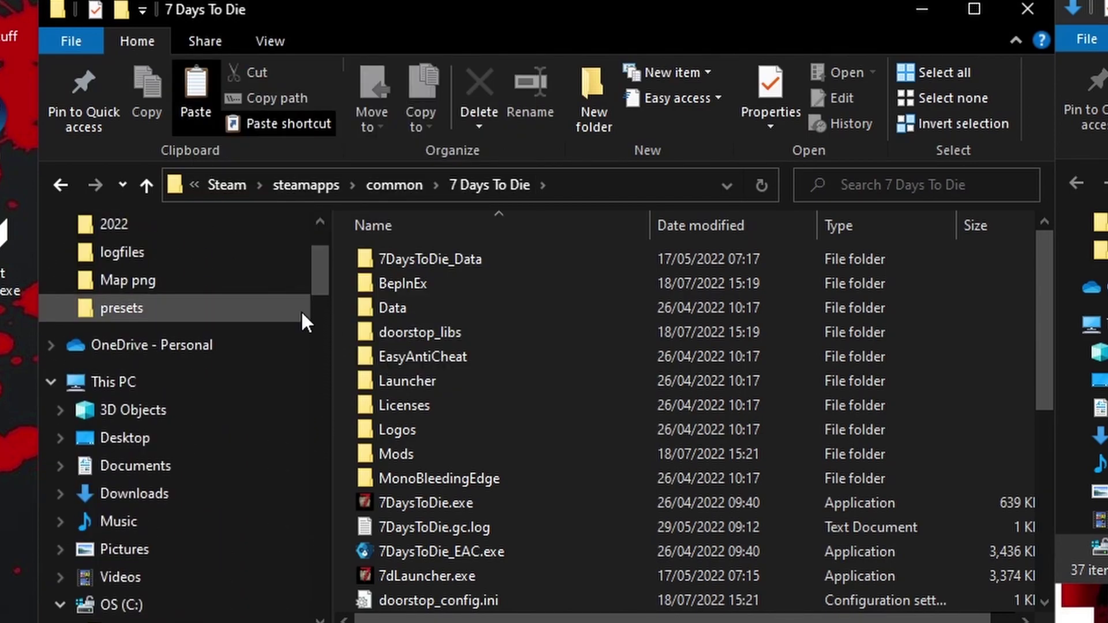
left_click(74, 610)
scroll(186, 407, "down", 1)
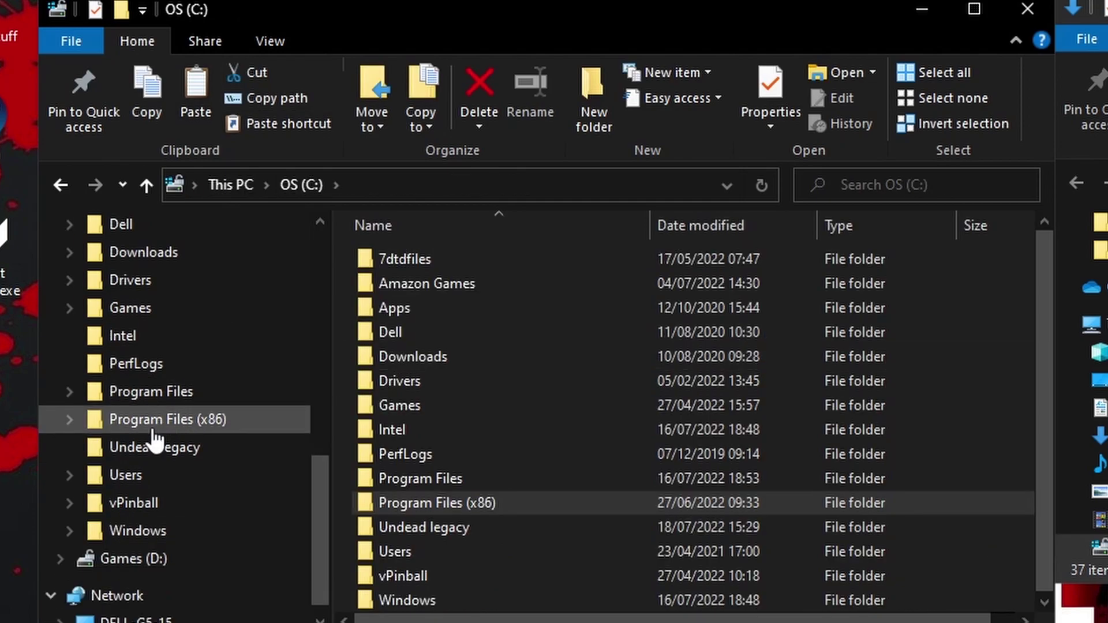
left_click(190, 453)
right_click(451, 377)
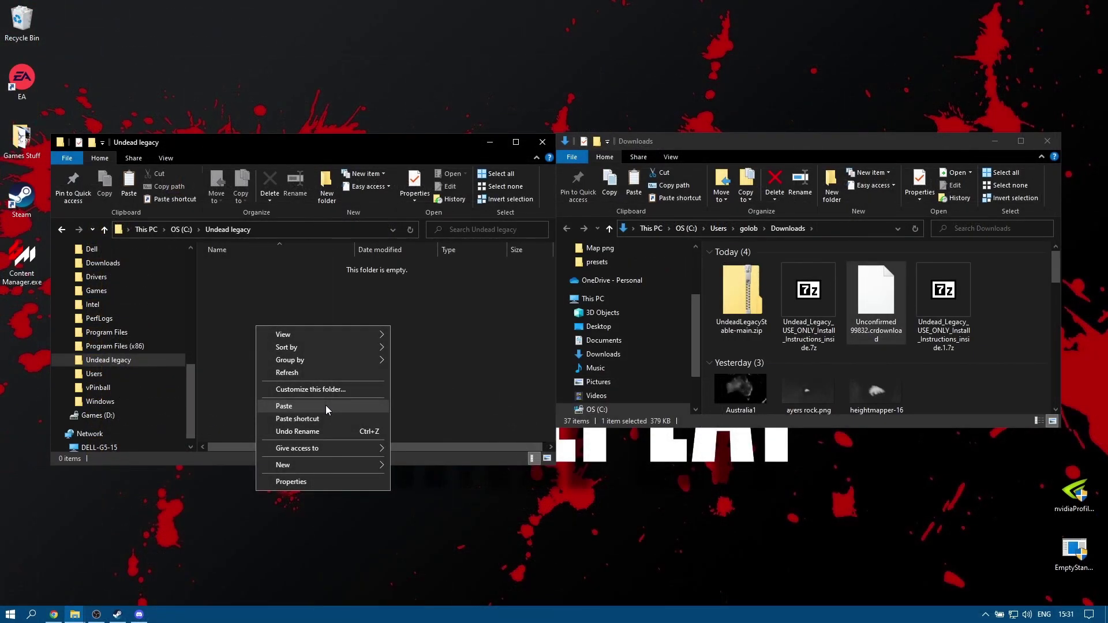
left_click(138, 357)
Expand Program Files (x86) on drive C: and browse through its subfolders for the Steam installation.
left_click(70, 346)
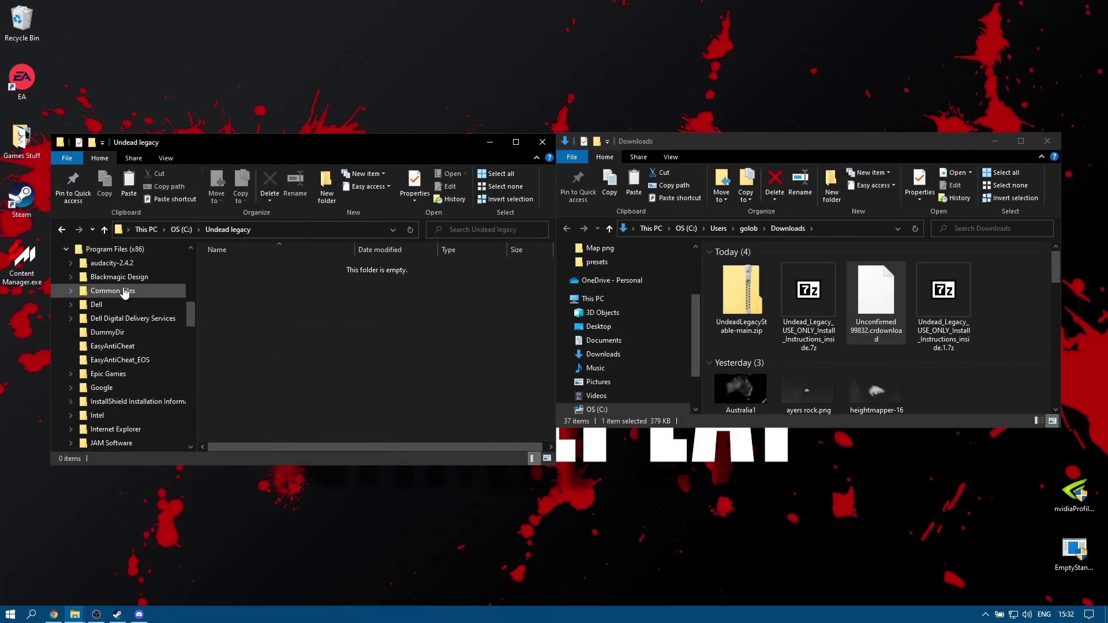
scroll(127, 404, "down", 2)
scroll(127, 404, "down", 5)
double_click(127, 388)
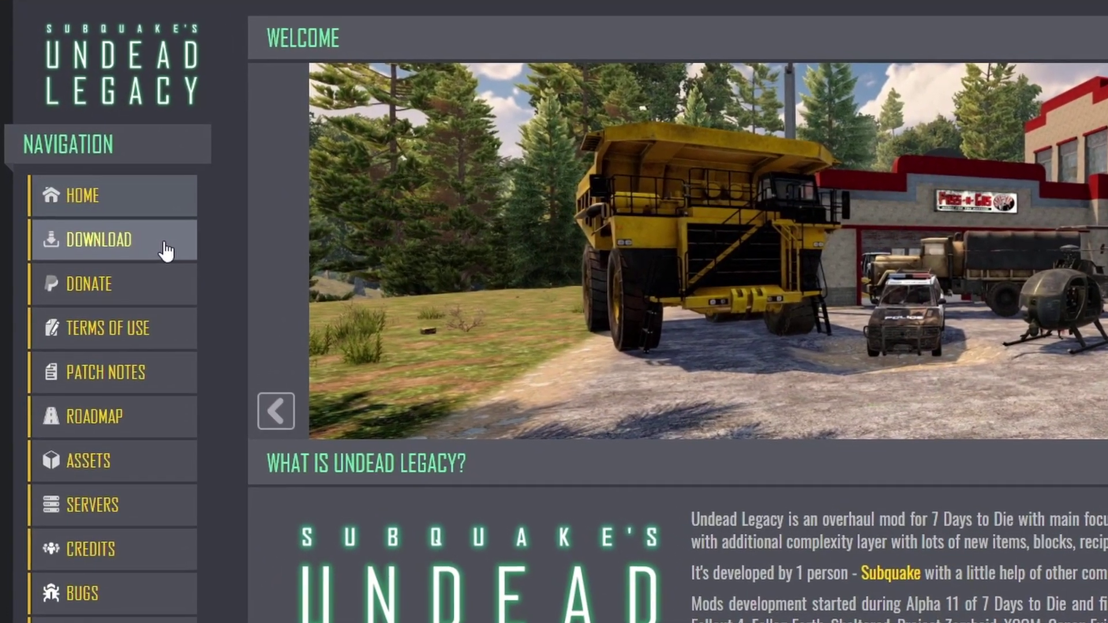
On the Undead Legacy website in Chrome, start the Download Latest Stable download and cancel the transfer.
left_click(166, 252)
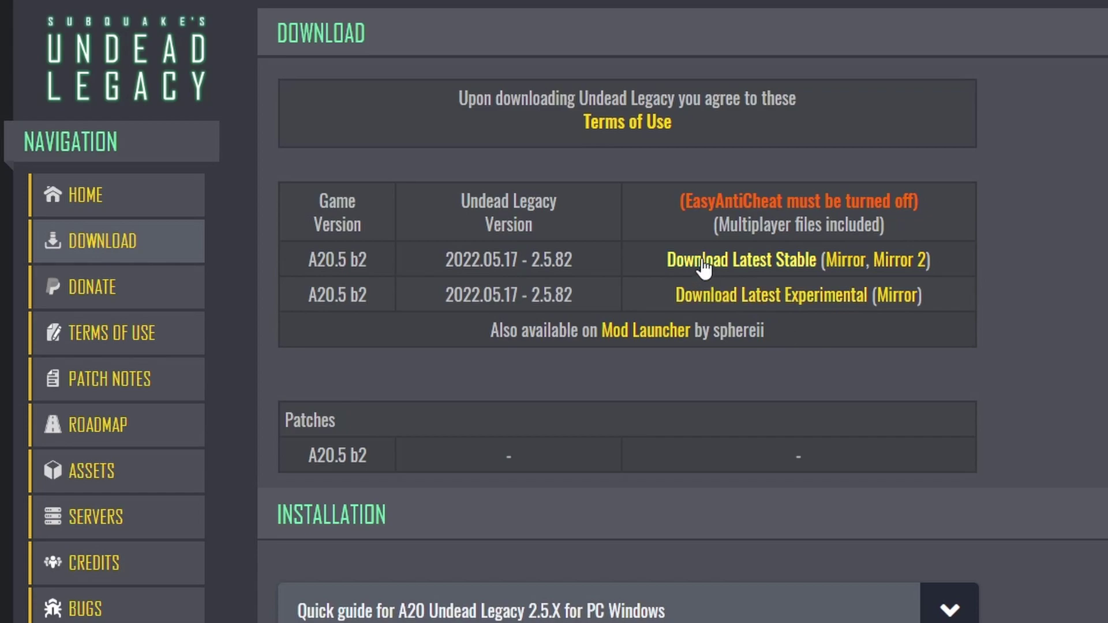
left_click(786, 258)
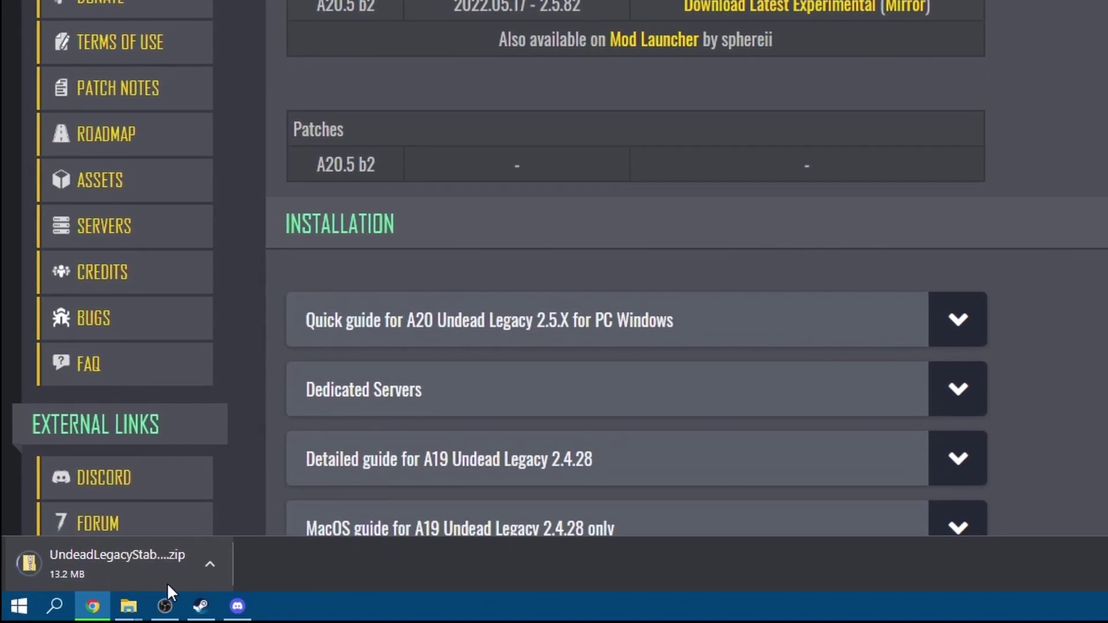
left_click(210, 564)
left_click(231, 548)
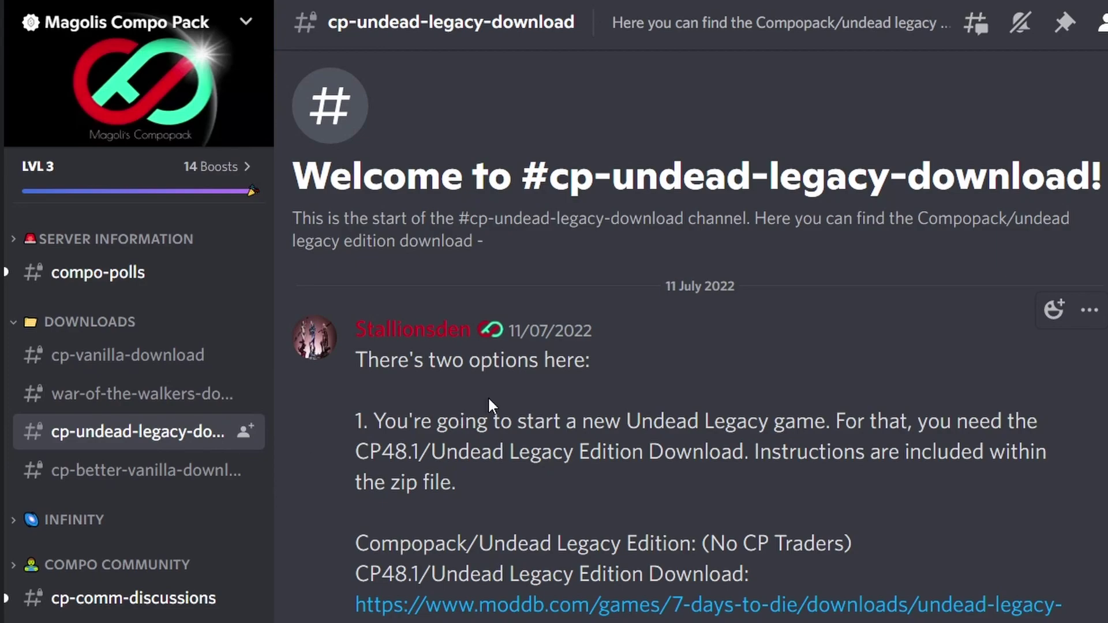
Switch to Discord's cp-undead-legacy-download channel, follow the CP48.1/Undead Legacy Edition link to Mod DB, and start that file's download.
scroll(490, 393, "down", 5)
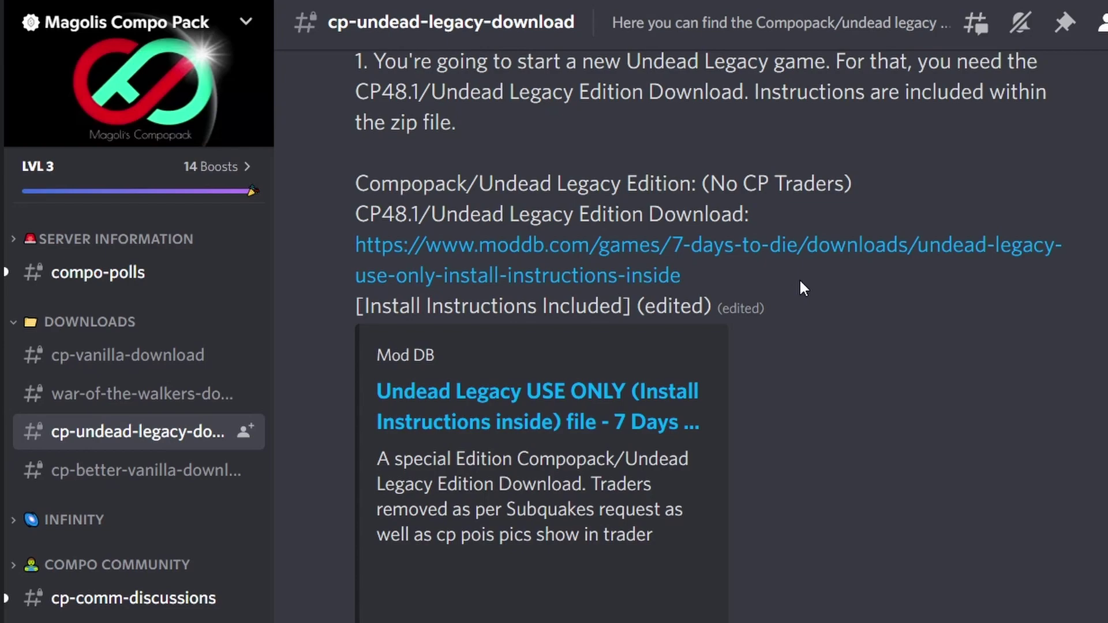
left_click(679, 256)
scroll(384, 347, "down", 5)
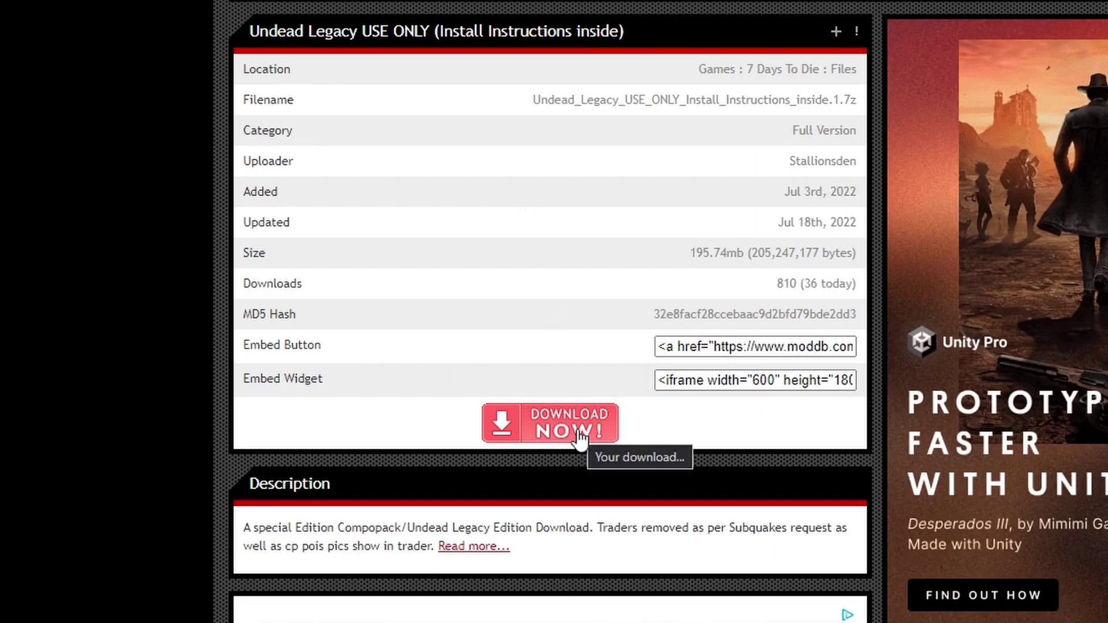
left_click(578, 432)
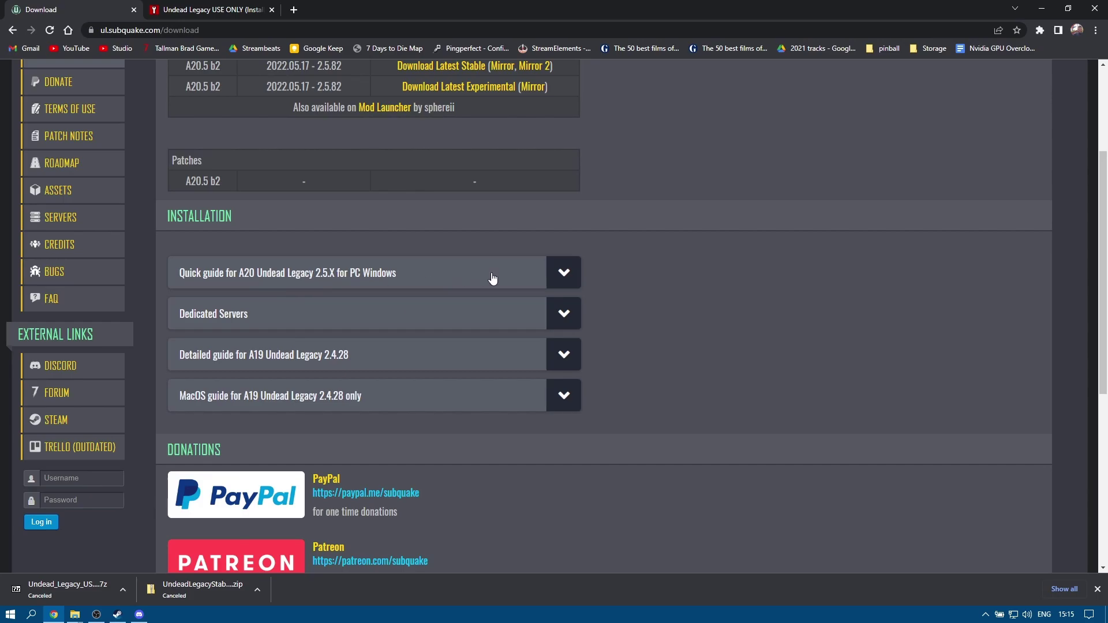
On the Undead Legacy download page, expand the quick guide for A20 Undead Legacy 2.5.X for PC Windows and examine its picture.
left_click(566, 275)
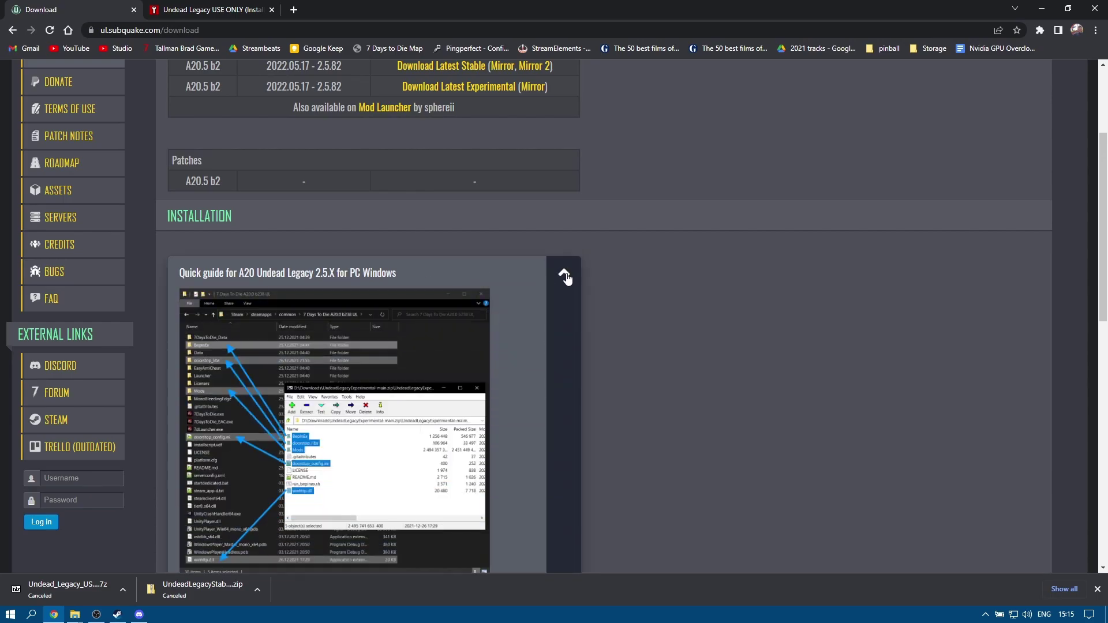
scroll(611, 356, "down", 3)
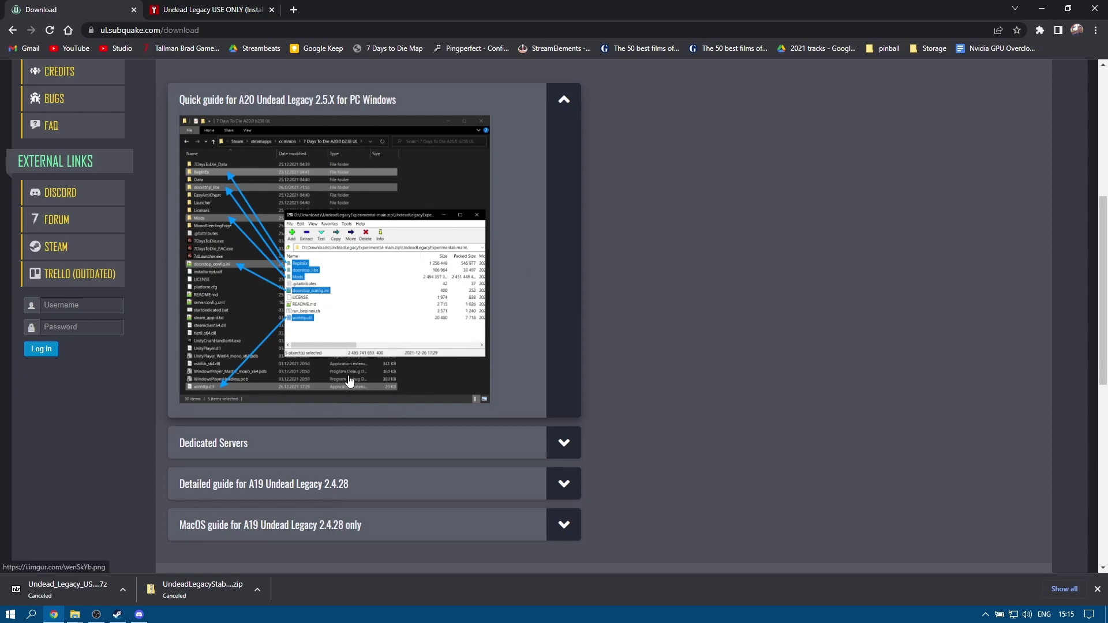
left_click(370, 279)
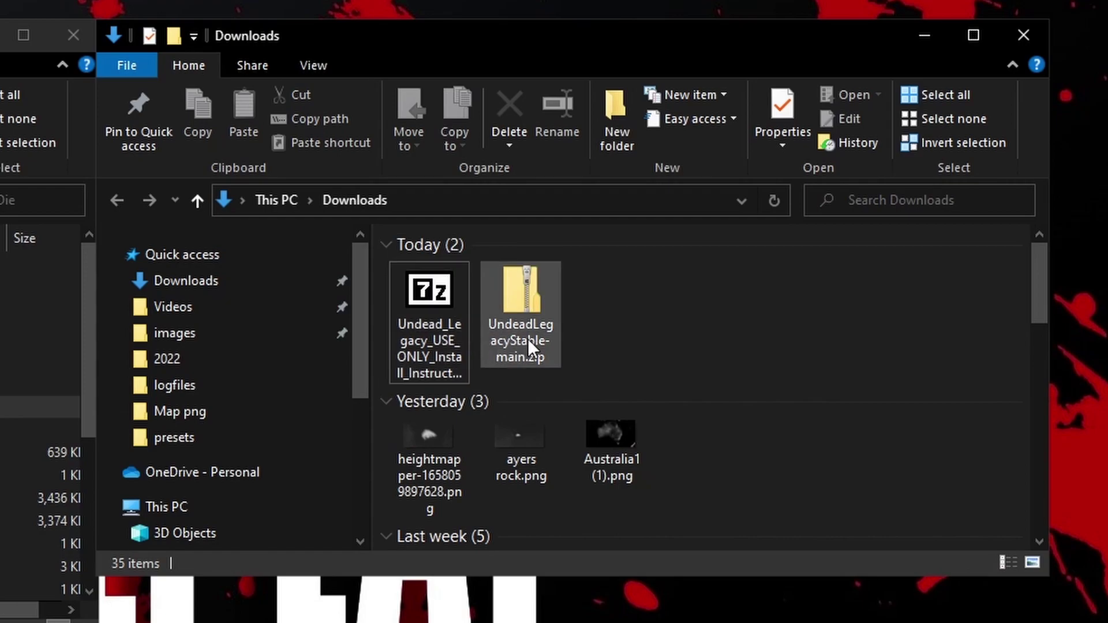
In the Downloads folder, open UndeadLegacyStable-main.zip and its UndeadLegacyStable-main folder.
mouse_move(530, 337)
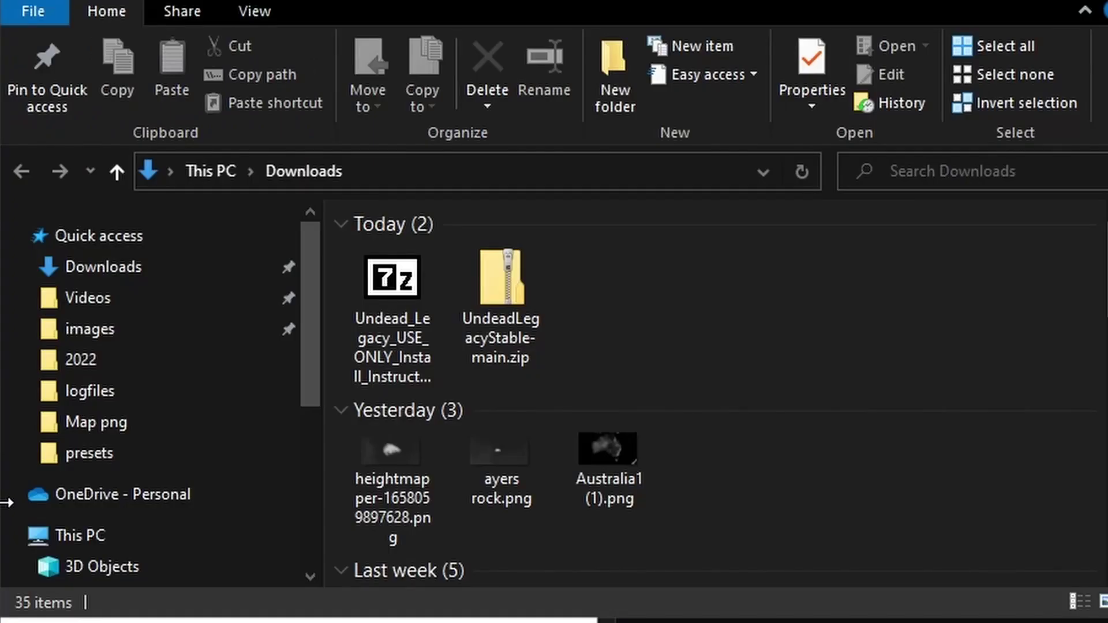
left_click(528, 288)
double_click(529, 288)
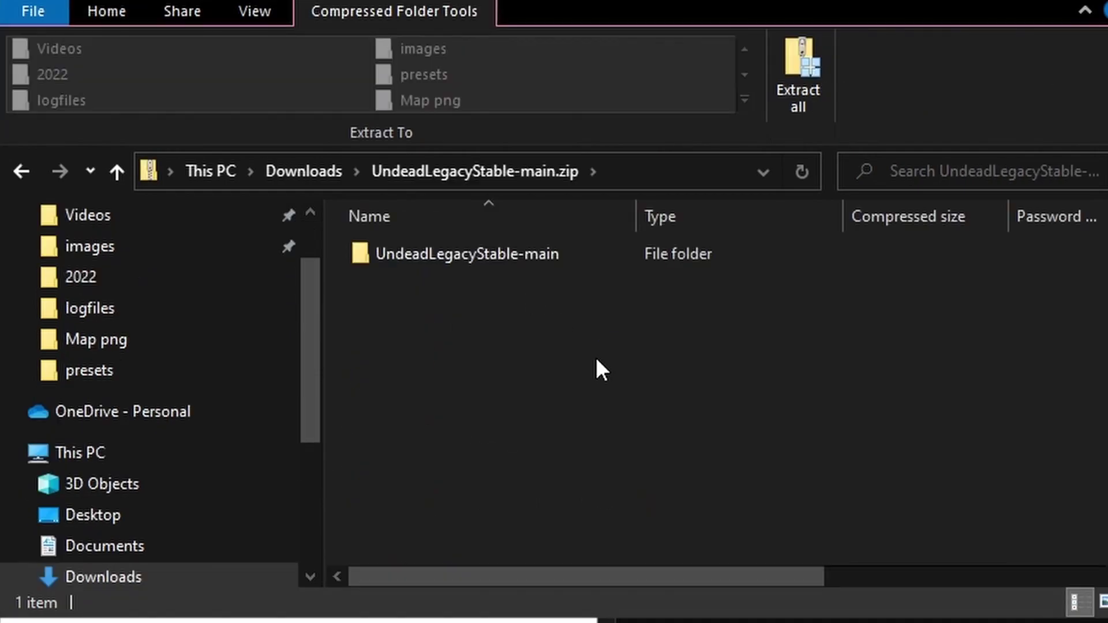
double_click(362, 253)
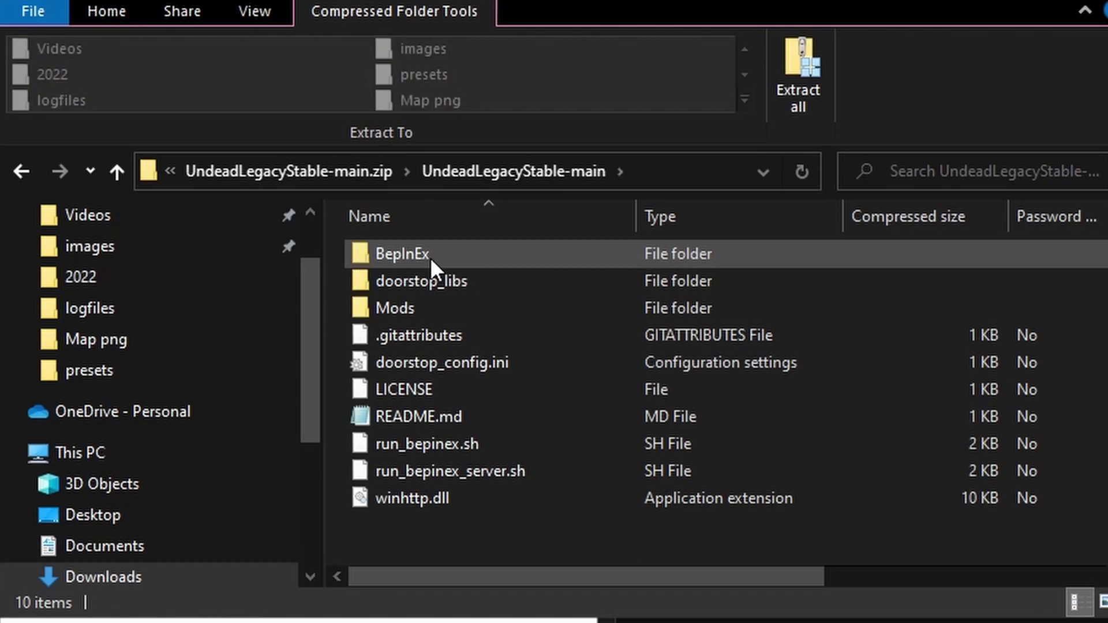
Copy BepInEx, doorstop_libs, Mods, doorstop_config.ini and winhttp.dll from the archive into the 7 Days To Die folder.
left_click(430, 257)
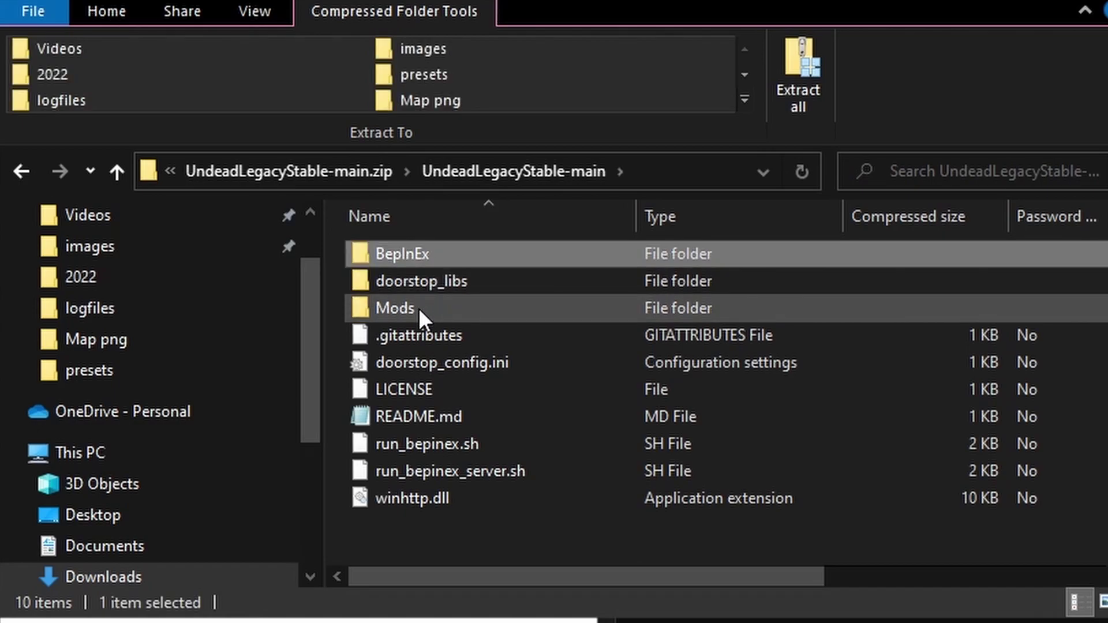
left_click(394, 282, "ctrl")
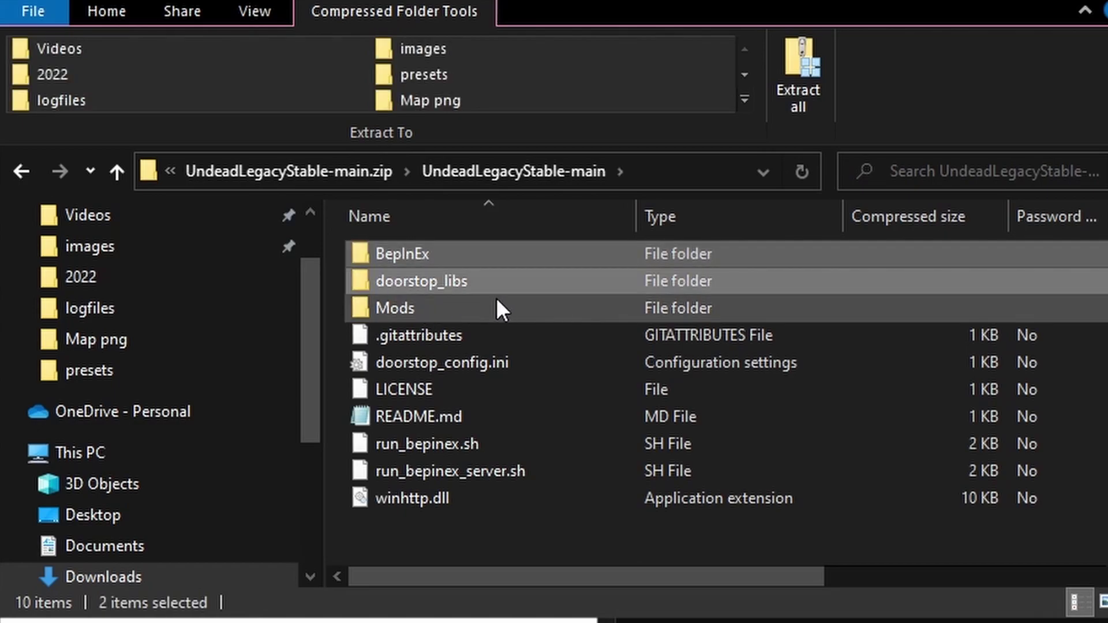
left_click(403, 306, "ctrl")
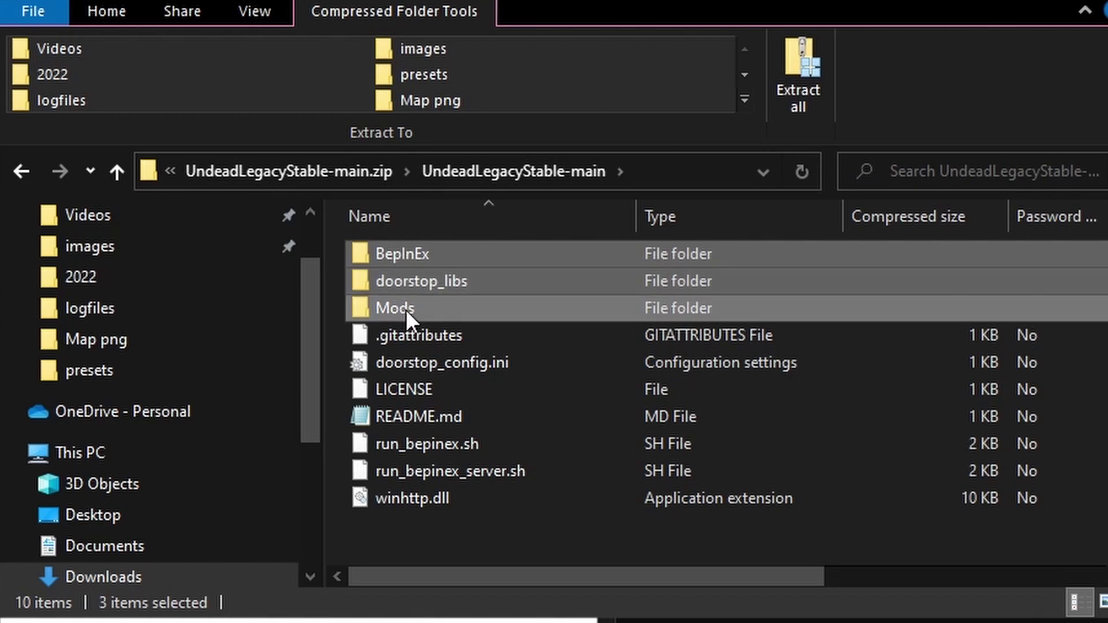
left_click(406, 364, "ctrl")
left_click(411, 499, "ctrl")
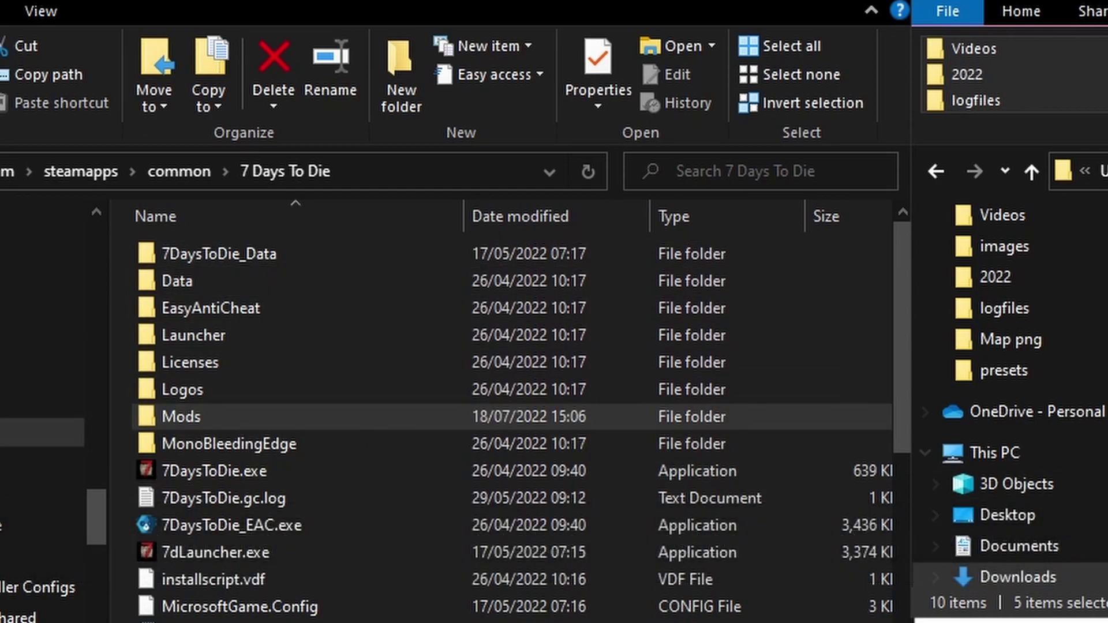
left_click_drag(1005, 295, 831, 592)
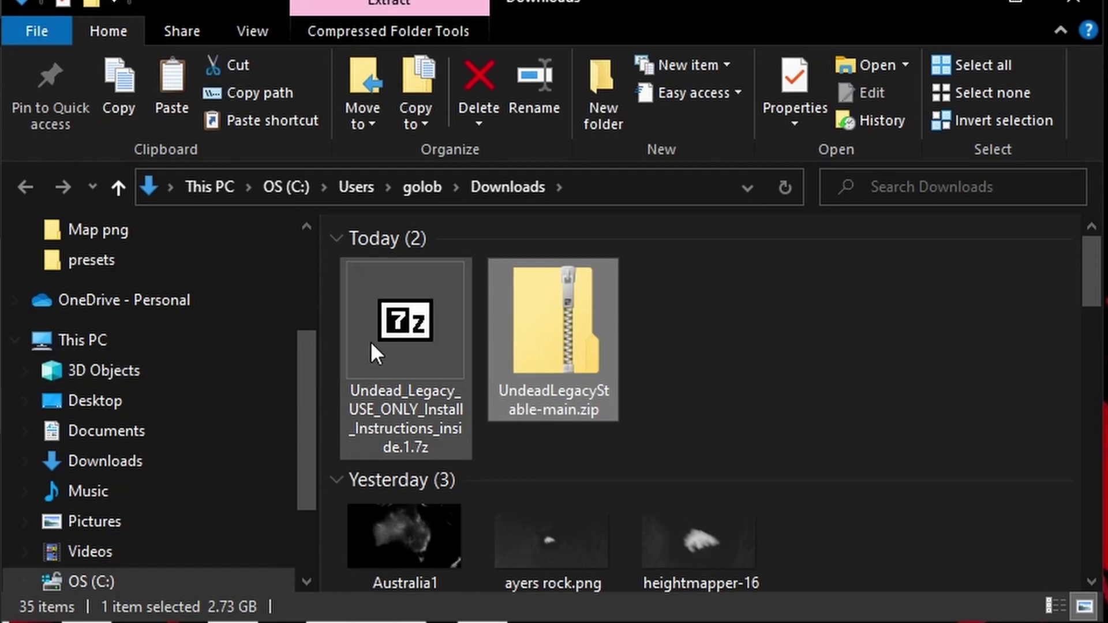
Open How To Install CP With Undead Legacy.txt from the Undead_Legacy_USE_ONLY .7z archive and move its window clear of the file lists.
double_click(407, 320)
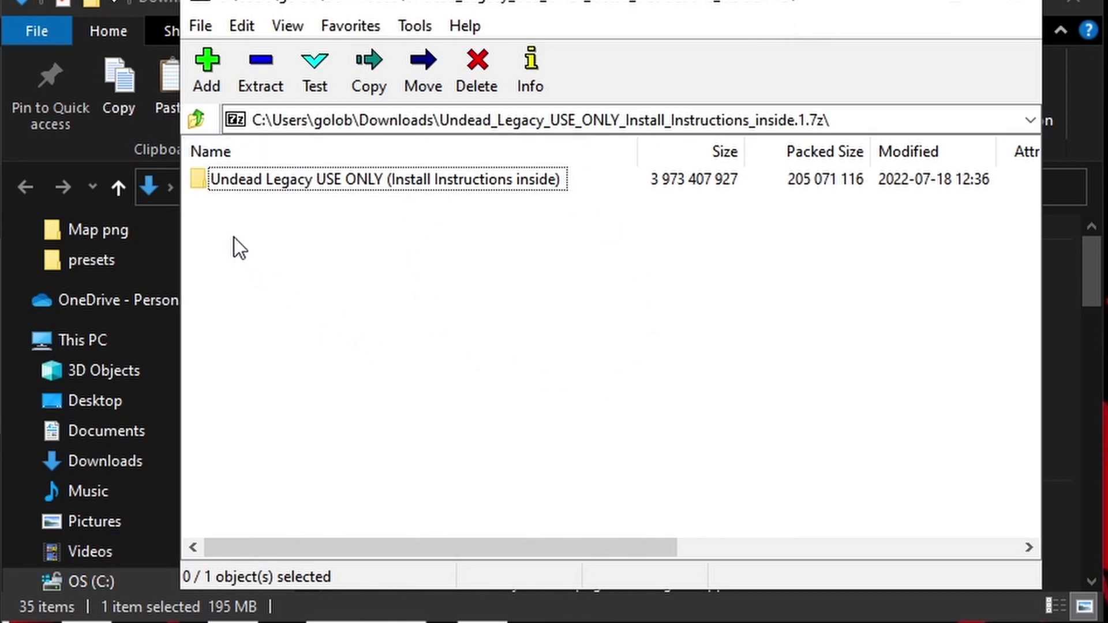
double_click(248, 184)
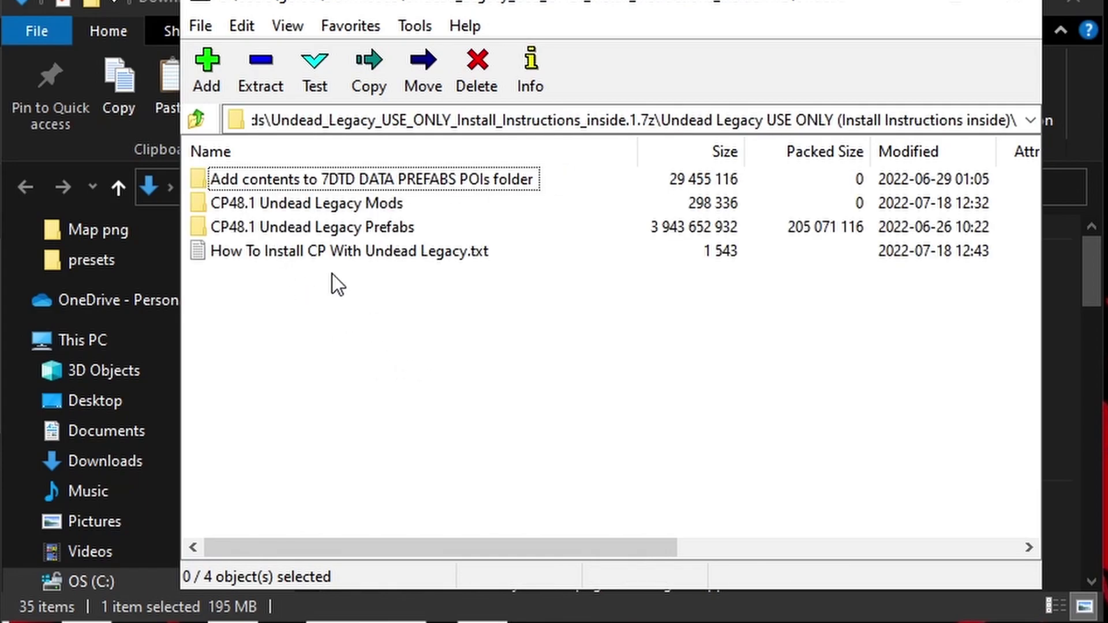
double_click(305, 253)
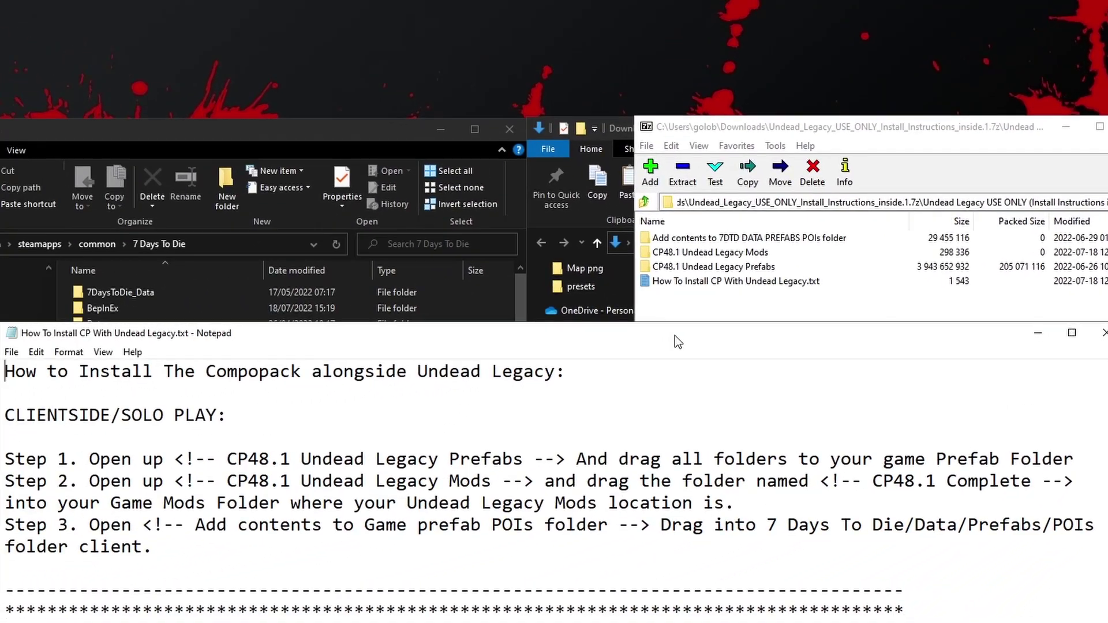
left_click_drag(675, 335, 690, 420)
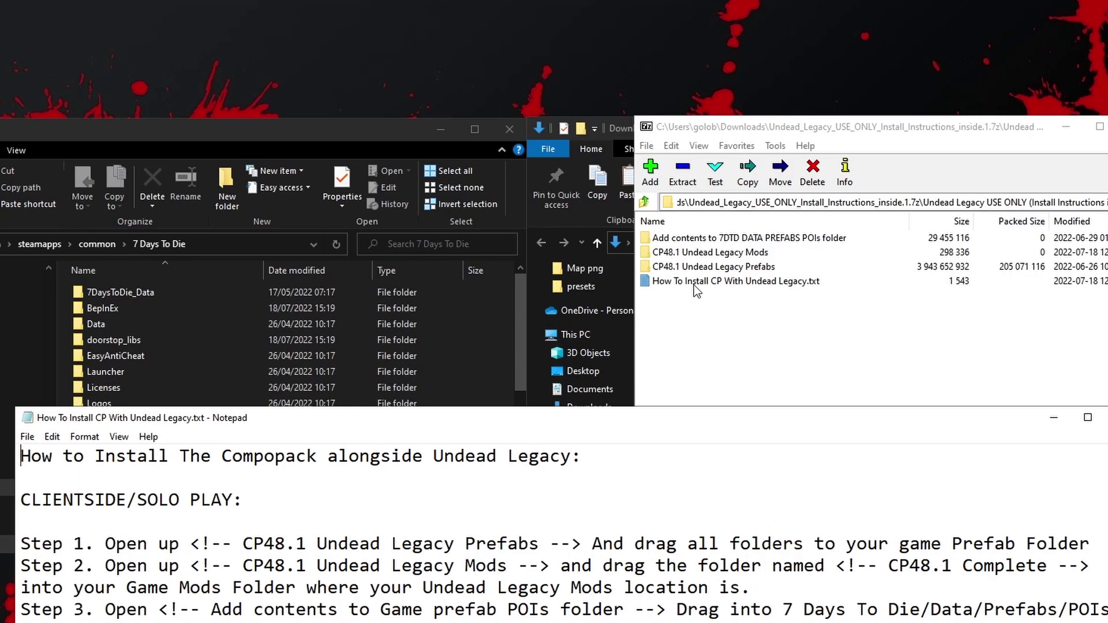
Open CP48.1 Undead Legacy Prefabs in the archive and the game's Data\Prefabs folder alongside it.
double_click(679, 268)
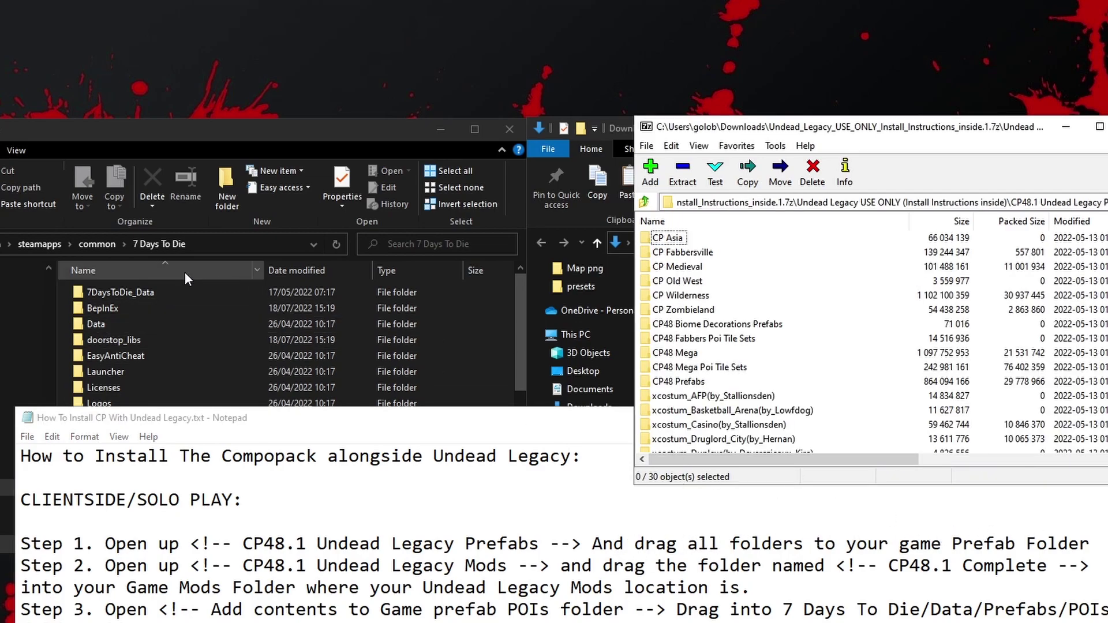
left_click_drag(182, 136, 186, 94)
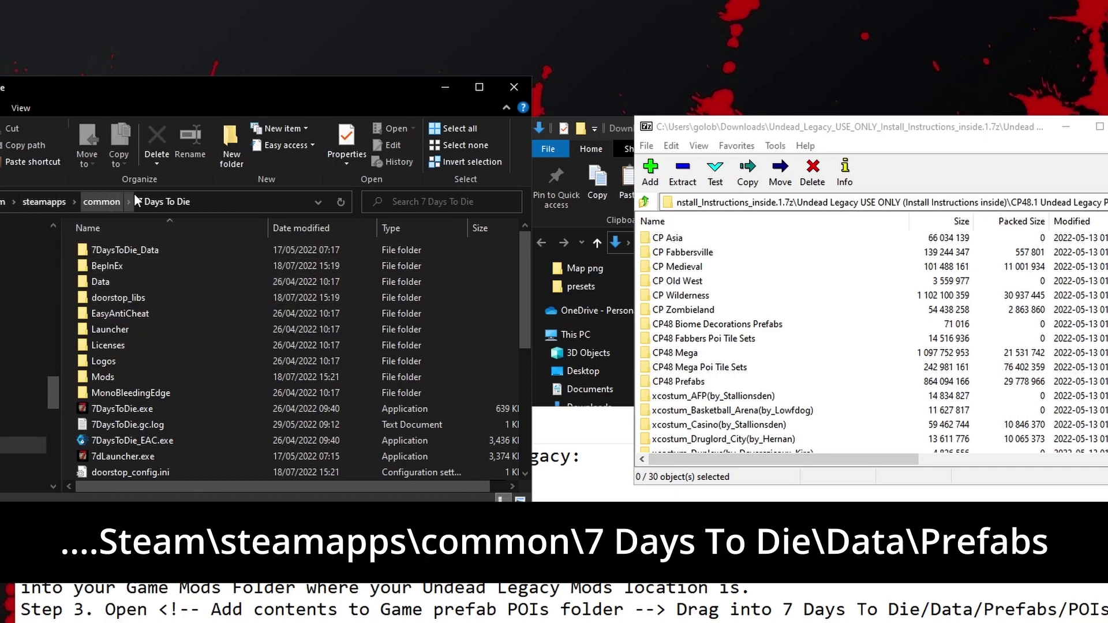
double_click(105, 279)
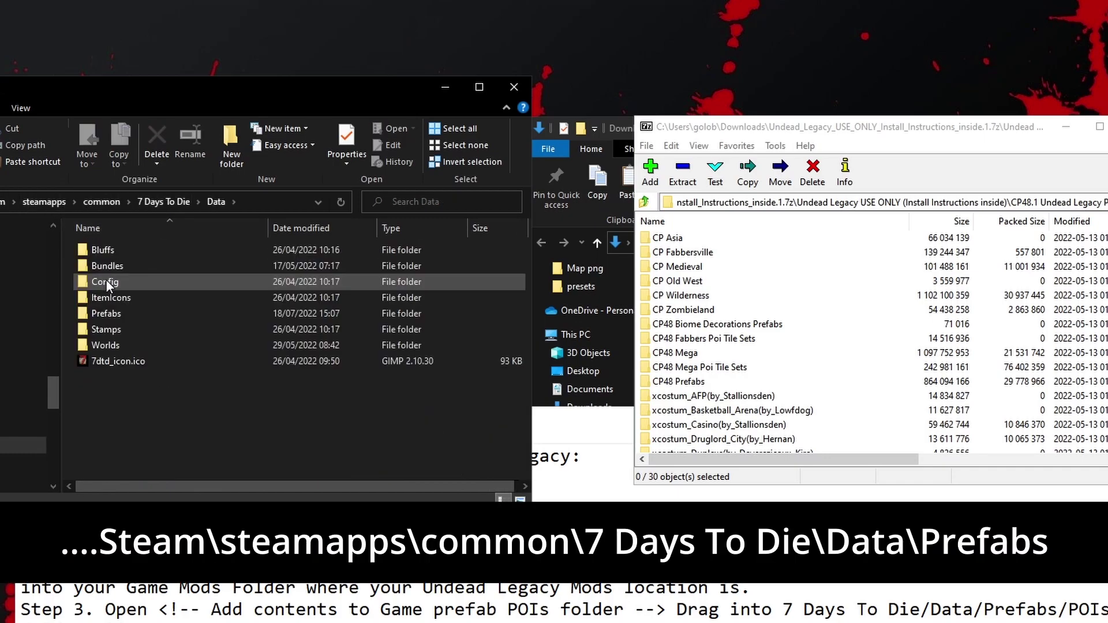
double_click(117, 315)
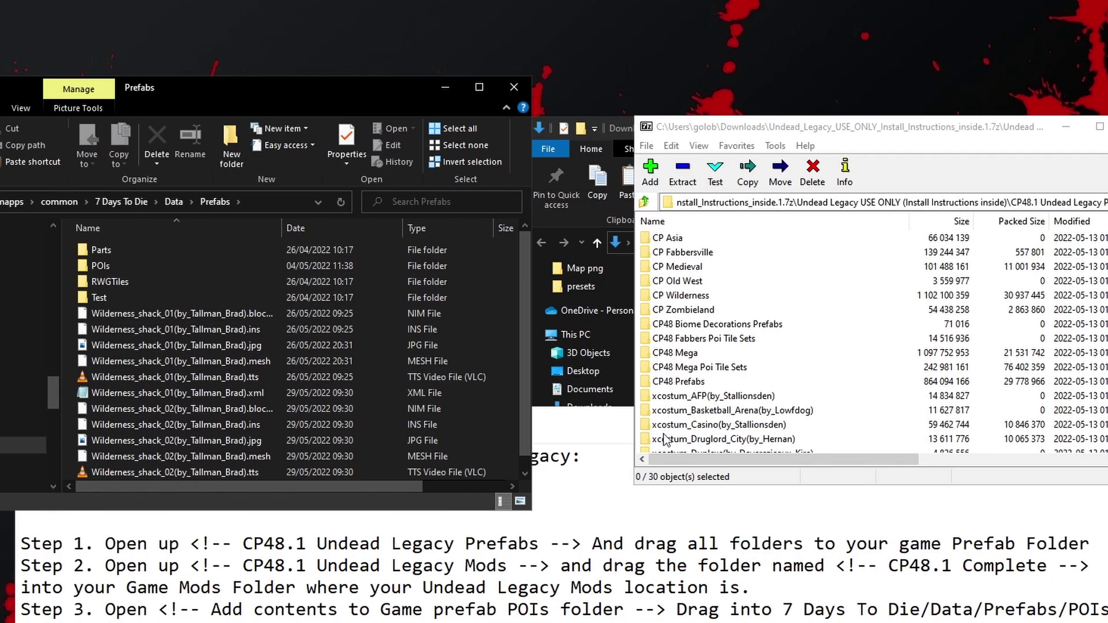
Copy all 30 folders from CP48.1 Undead Legacy Prefabs in the archive into the game's Data\Prefabs folder.
left_click(693, 243)
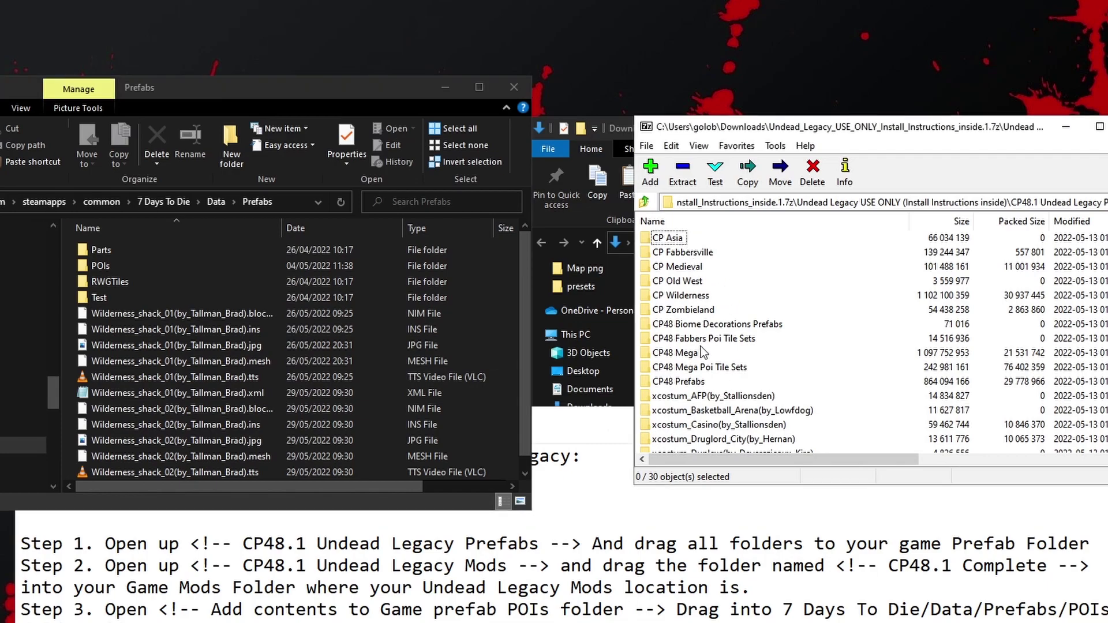
left_click(673, 242)
scroll(687, 346, "down", 5)
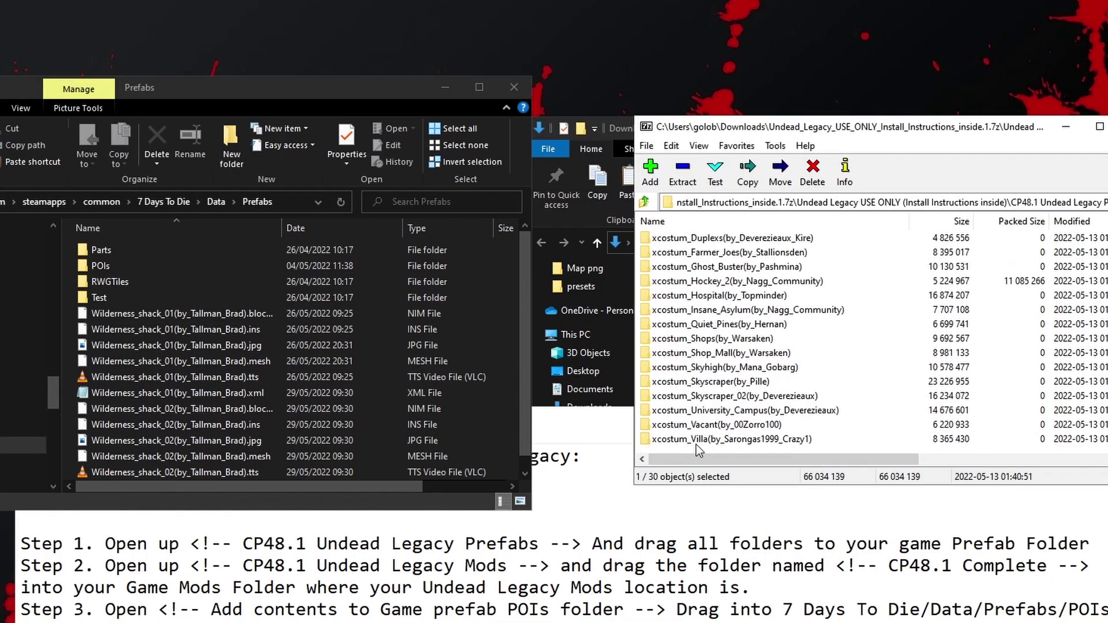
left_click(695, 442, "shift")
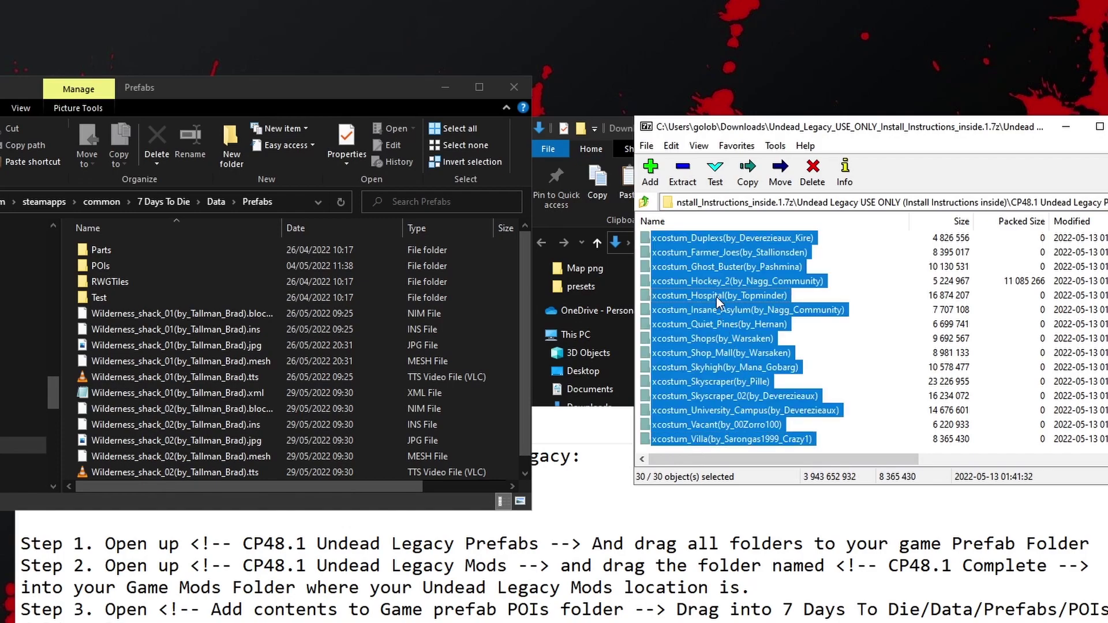
left_click_drag(716, 296, 256, 206)
left_click_drag(298, 309, 258, 317)
left_click_drag(401, 393, 393, 396)
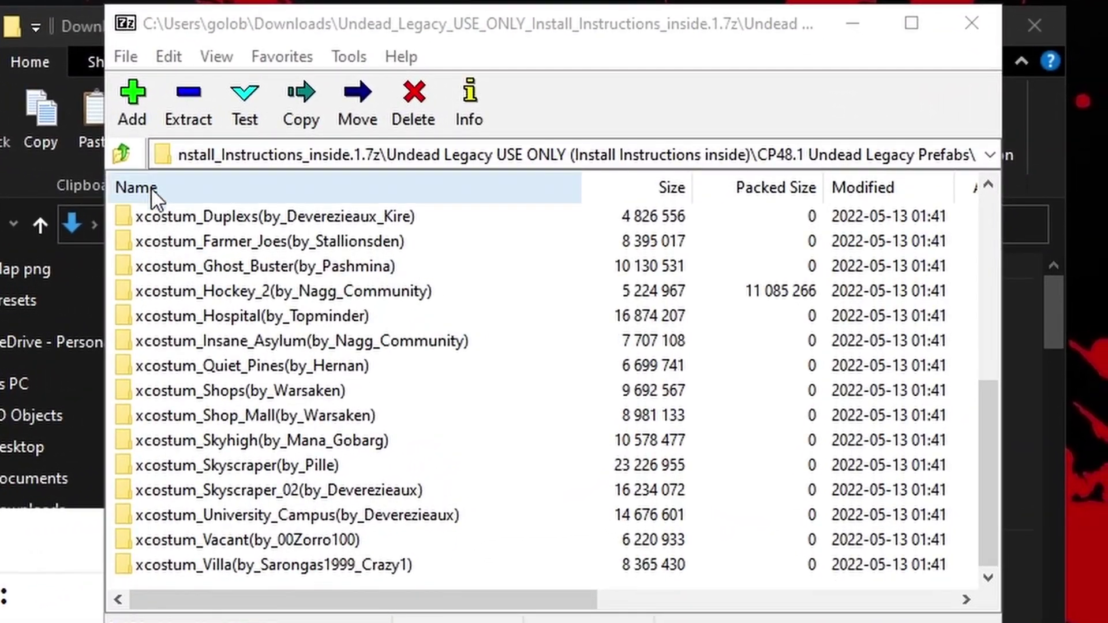
Copy every file from the archive's Add contents to 7DTD DATA PREFABS POIs folder into the game's Data\Prefabs\POIs folder.
left_click(122, 154)
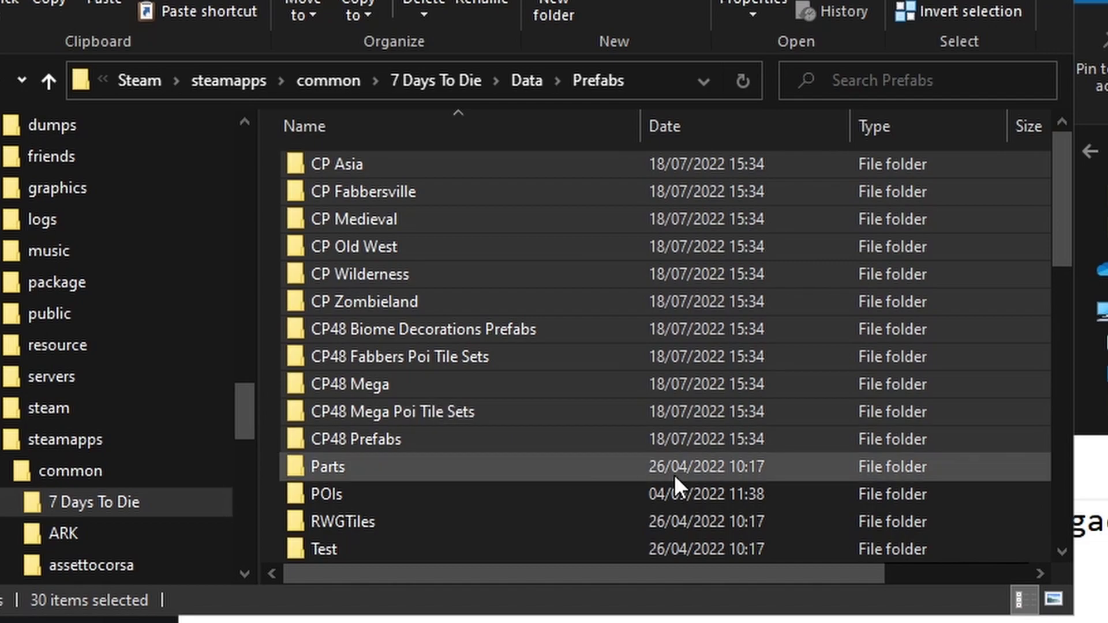
double_click(327, 495)
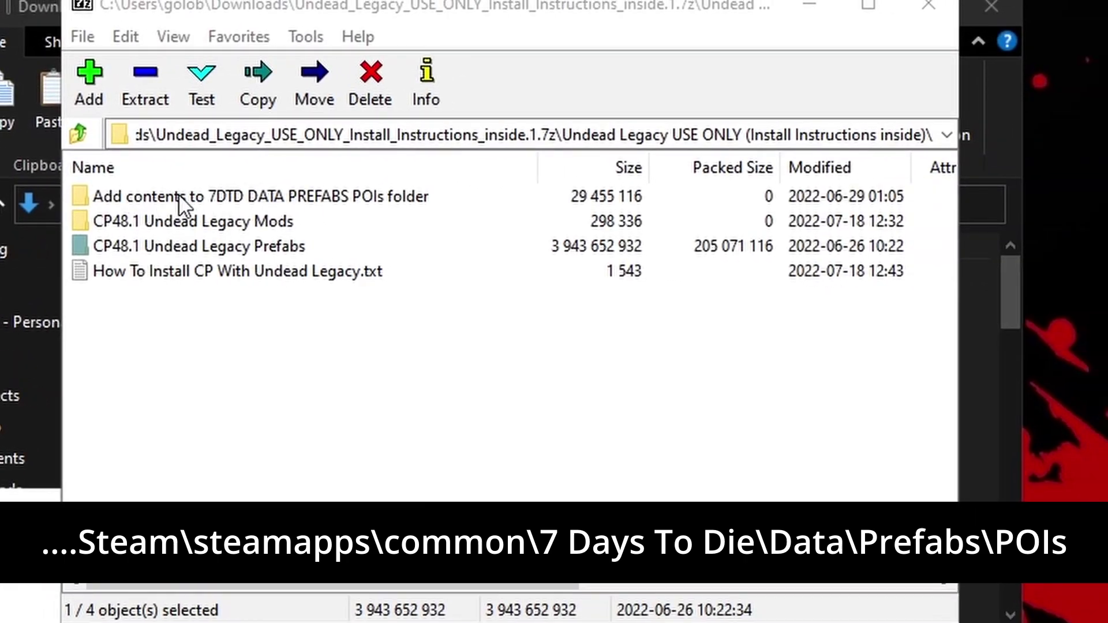
double_click(190, 195)
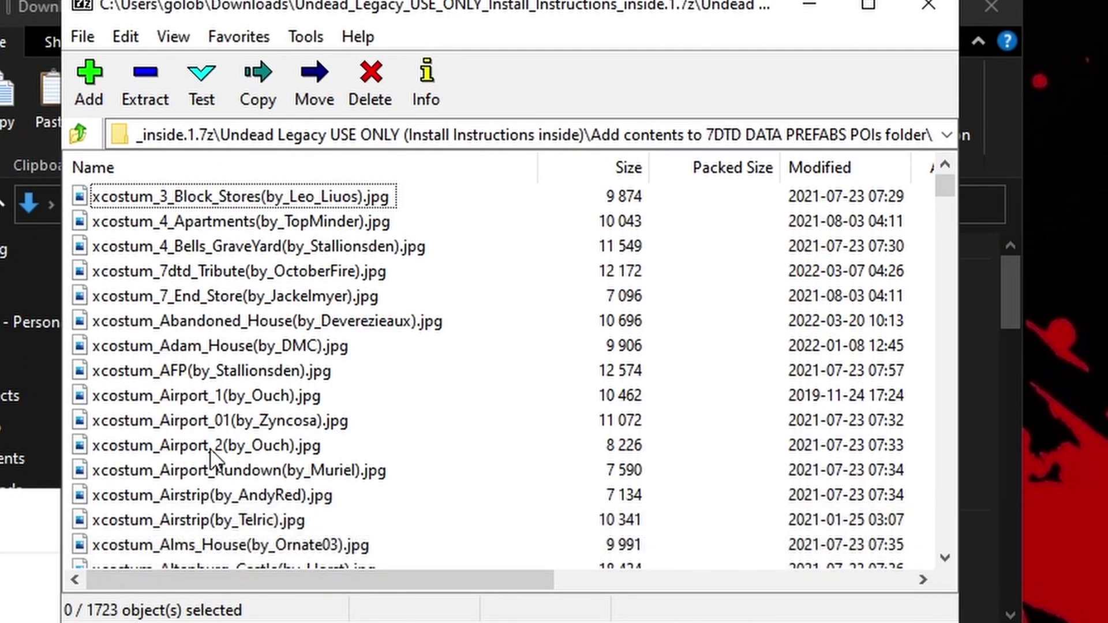
left_click(218, 198)
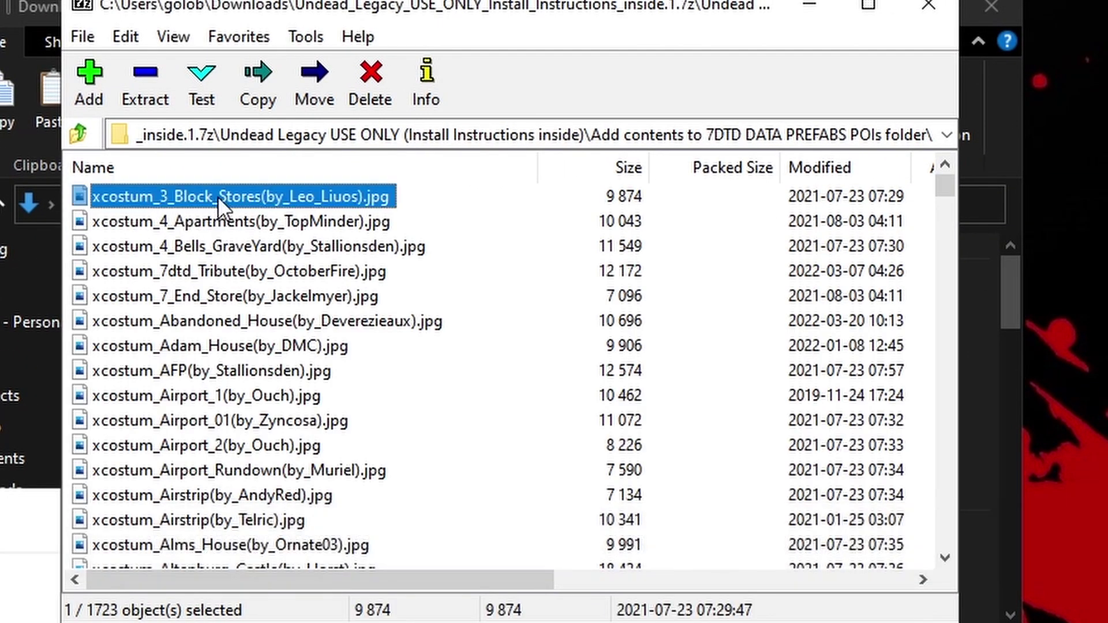
key("ctrl+a")
left_click_drag(206, 199, 0, 330)
left_click_drag(218, 313, 222, 450)
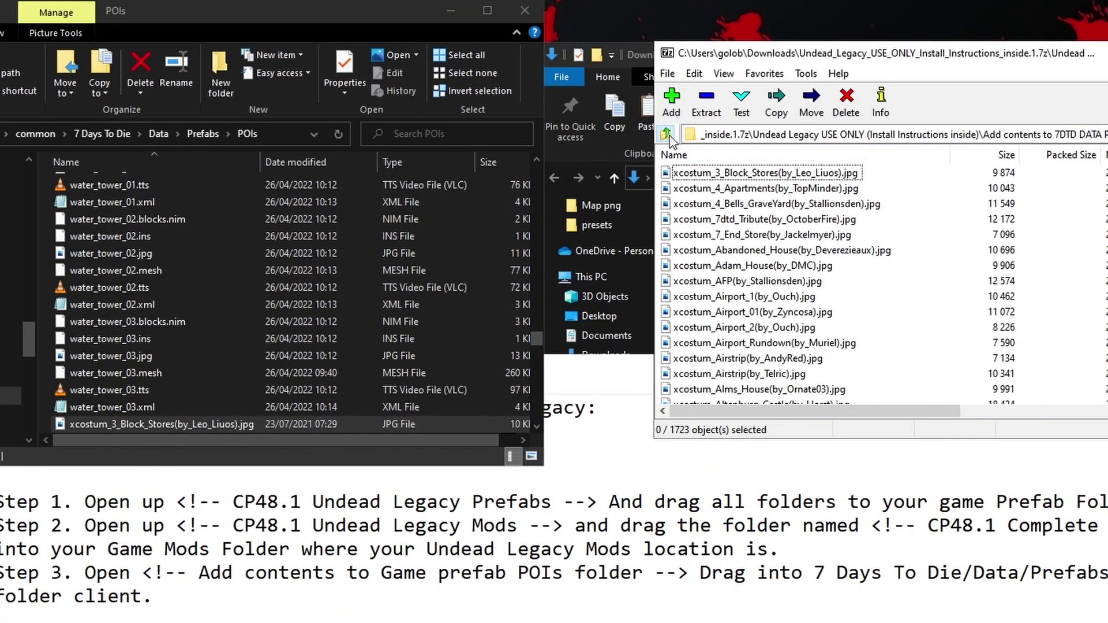
Copy the CP48.1 Complete folder from CP48.1 Undead Legacy Mods in the archive into the 7 Days To Die\Mods folder.
key("BackSpace")
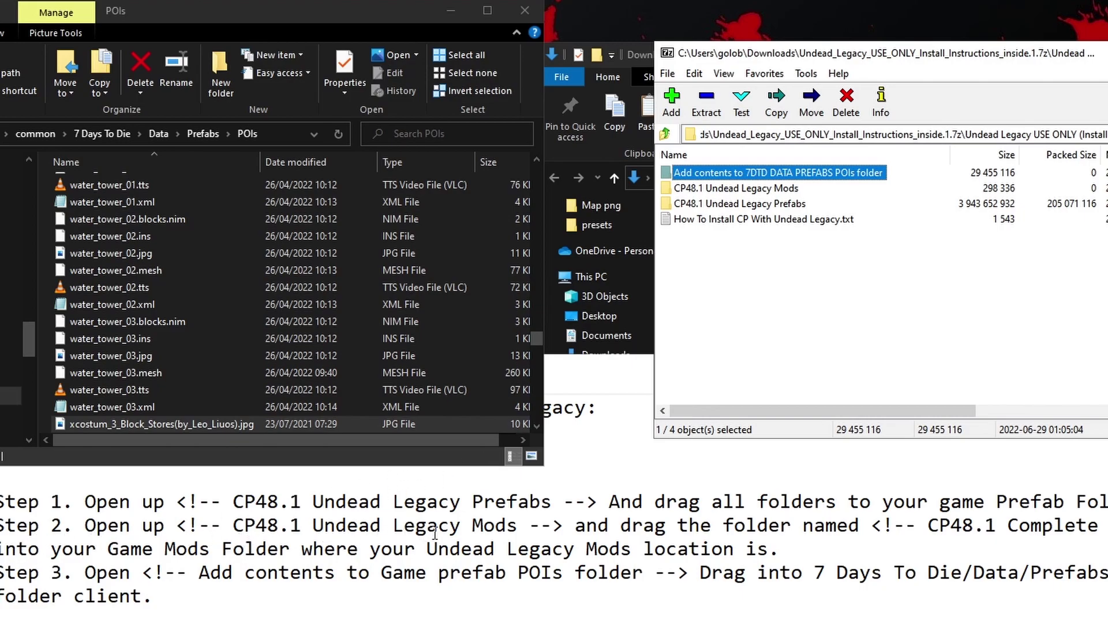
double_click(773, 189)
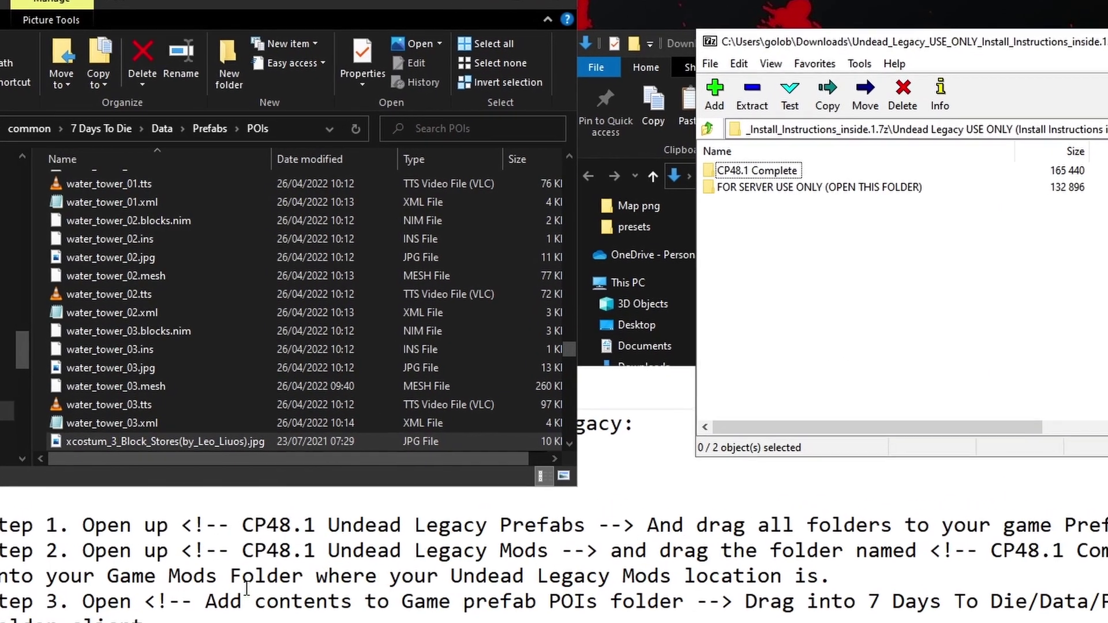
left_click(35, 134)
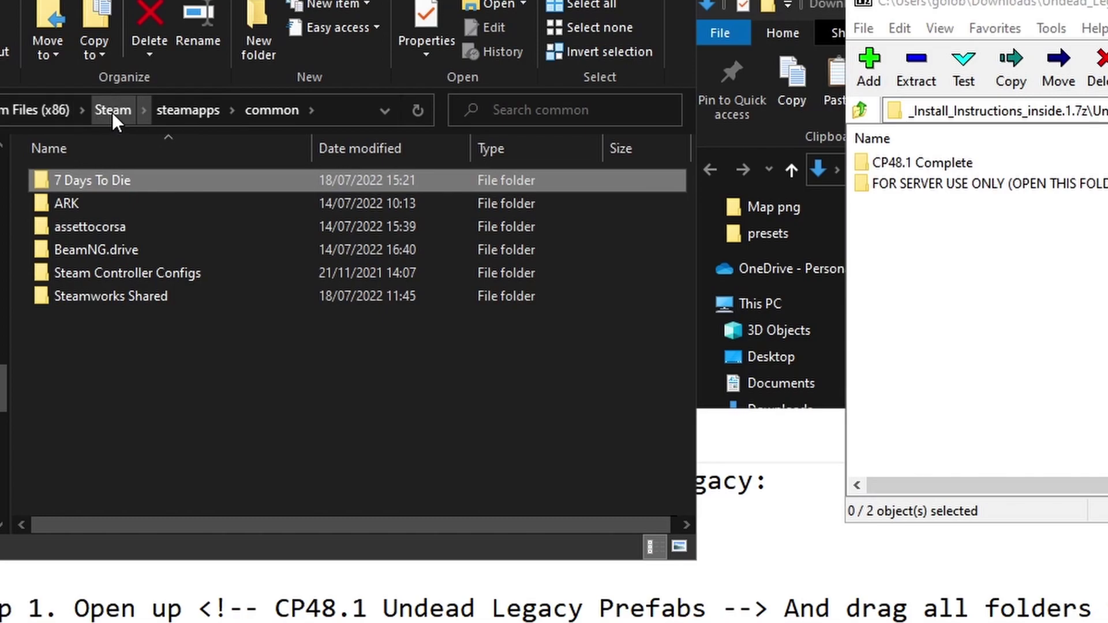
double_click(140, 178)
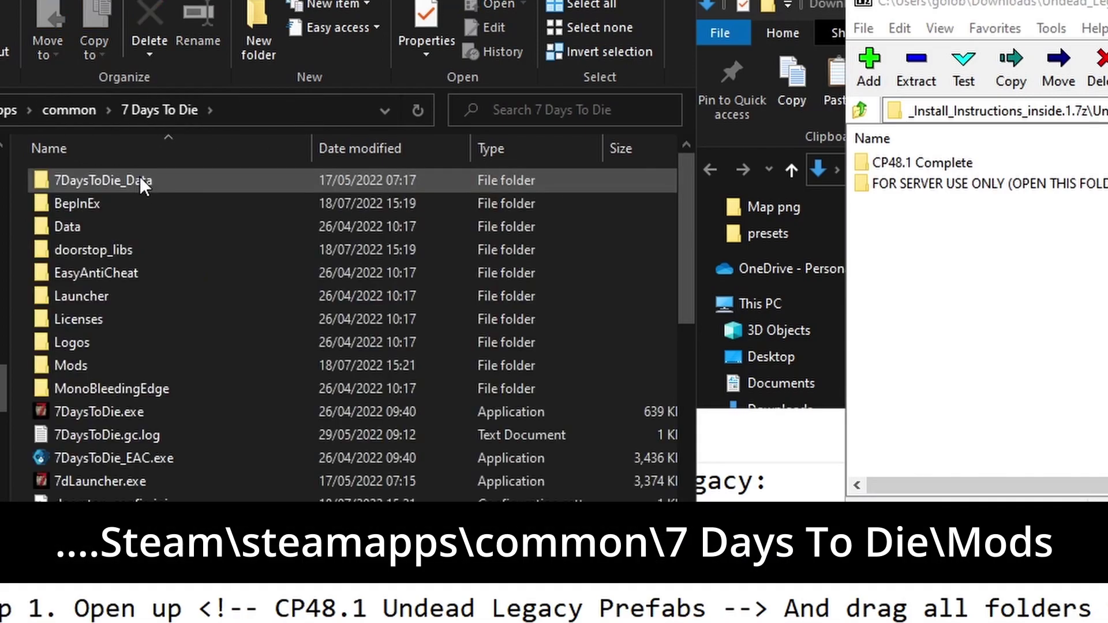
double_click(86, 365)
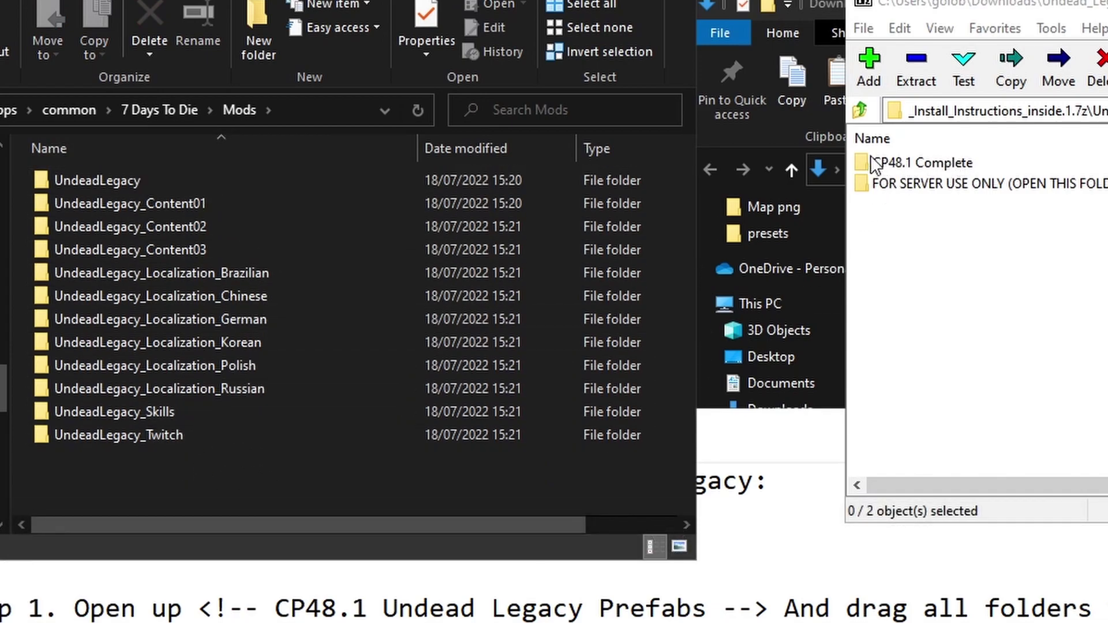
left_click_drag(876, 170, 234, 477)
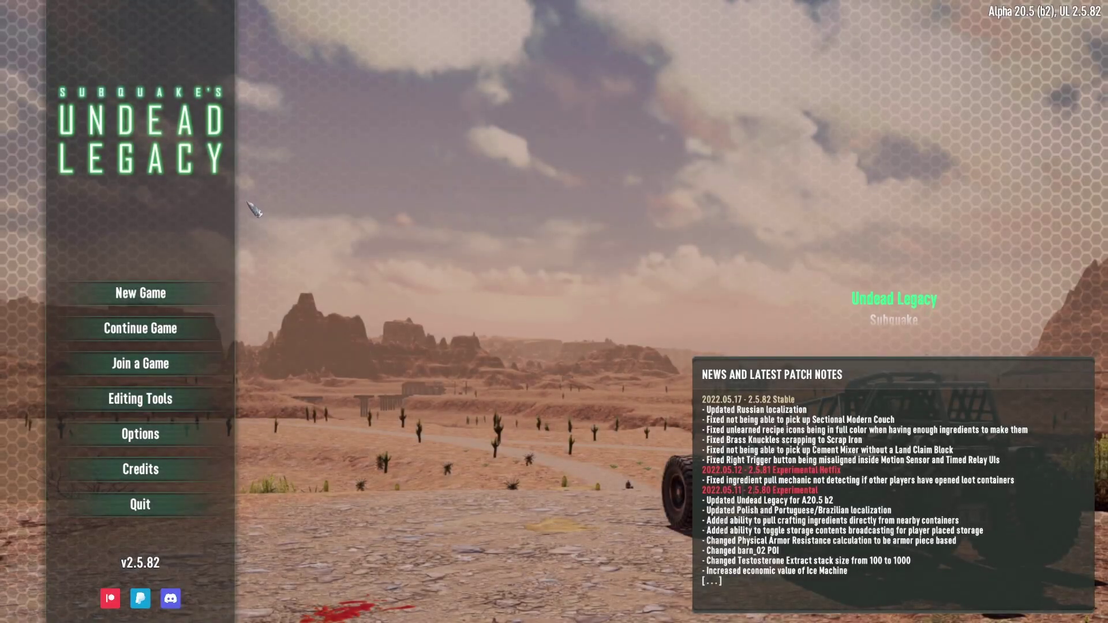
In 7 Days To Die, set up a new game with New Random World, review its option categories and open the advanced world generation settings.
left_click(188, 296)
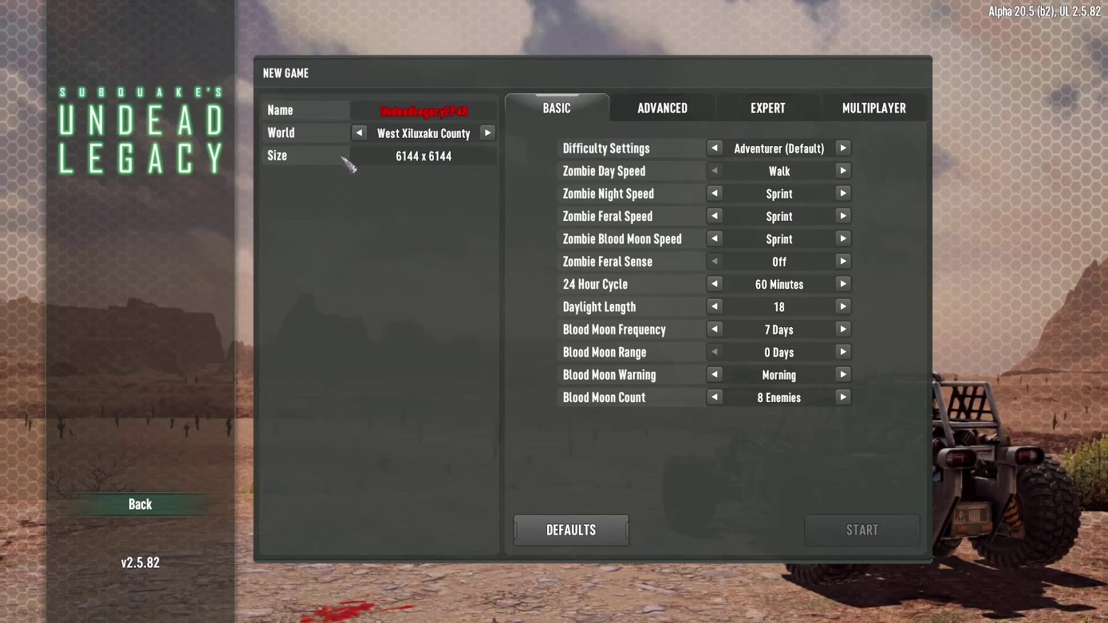
left_click(359, 133)
left_click(359, 133)
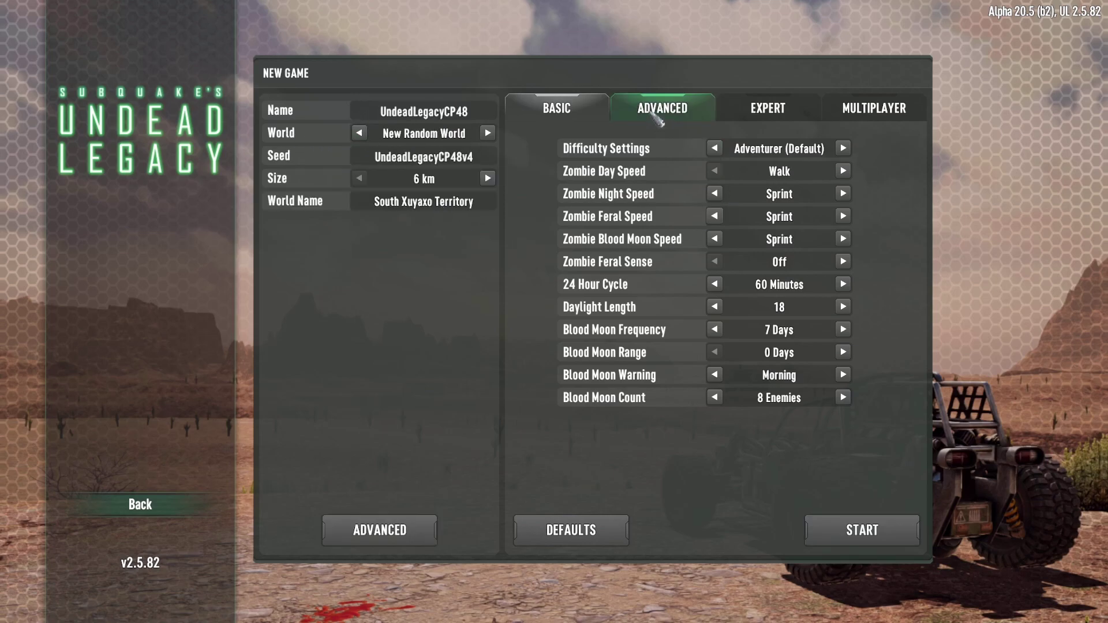
left_click(664, 109)
left_click(771, 109)
left_click(875, 109)
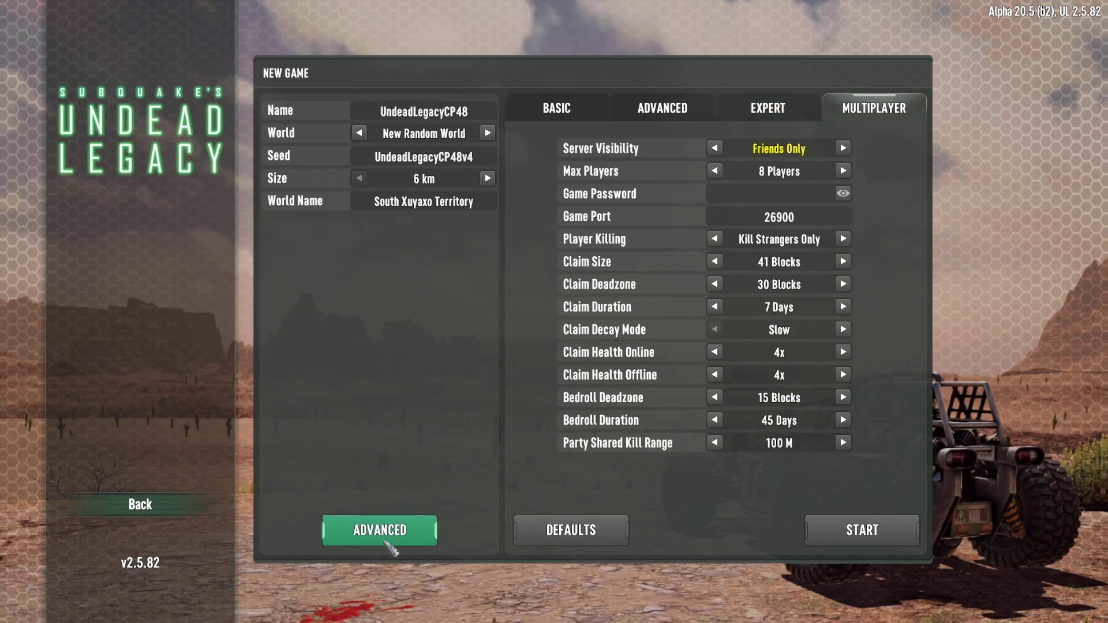
left_click(407, 532)
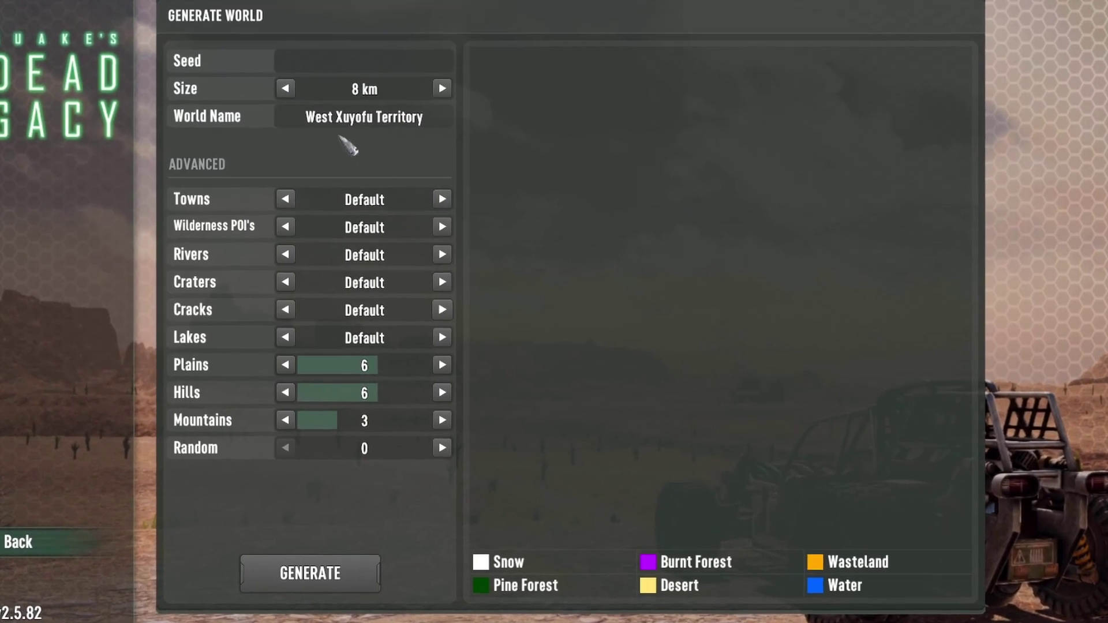
Set the generated world's size to 6 km, its seed to UndeadLegacyCP48 and Towns to Default.
left_click(294, 94)
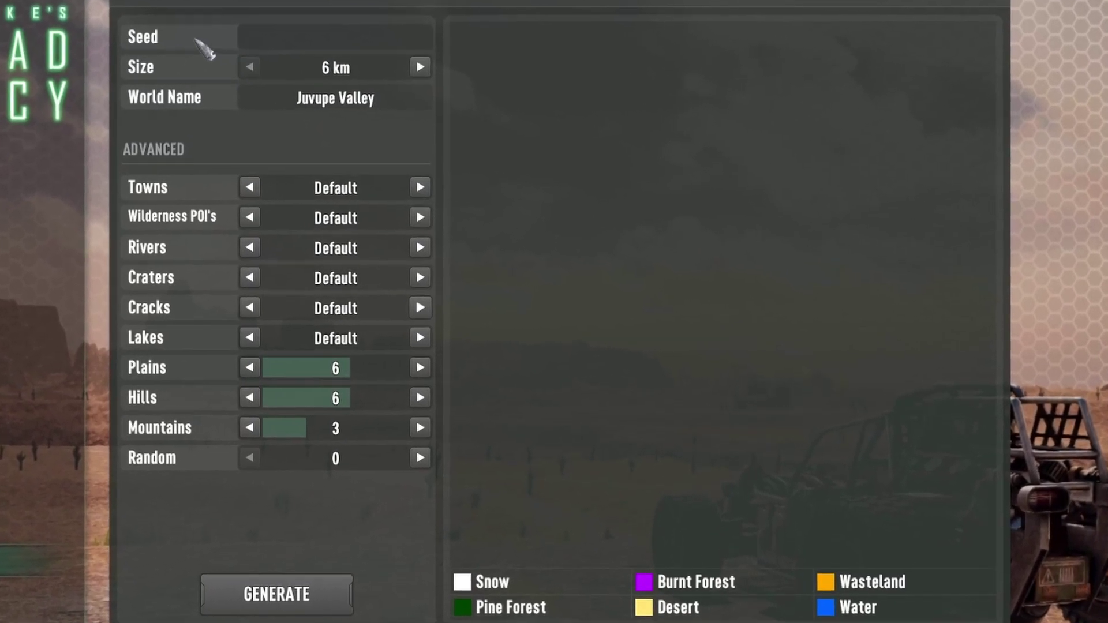
left_click(338, 49)
type("UndeadLegacyCP48")
scroll(291, 188, "up", 1)
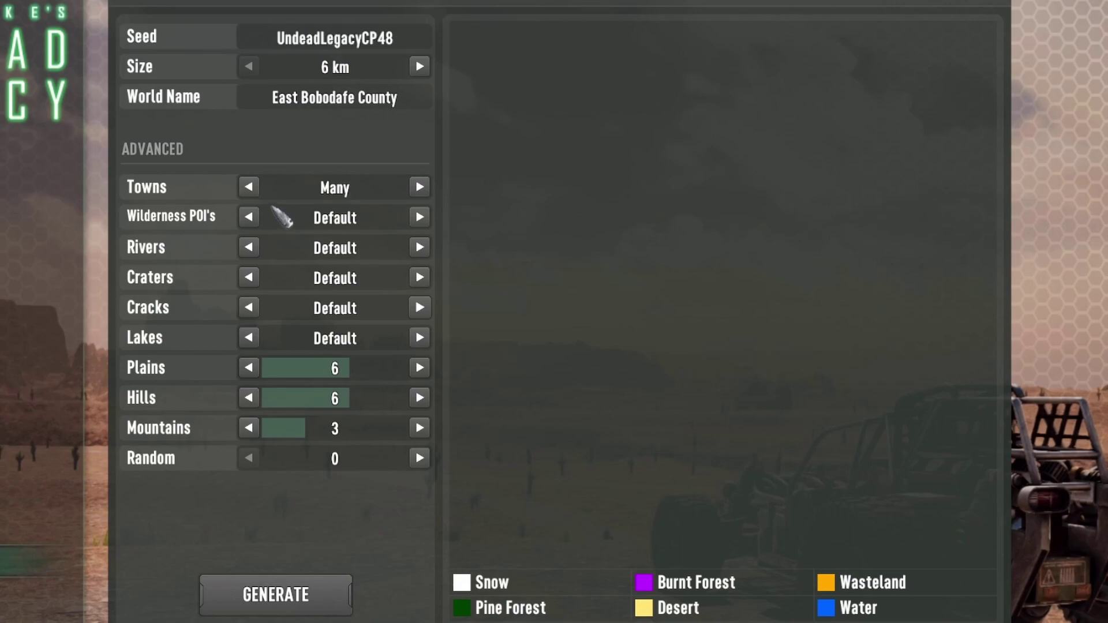
left_click(249, 187)
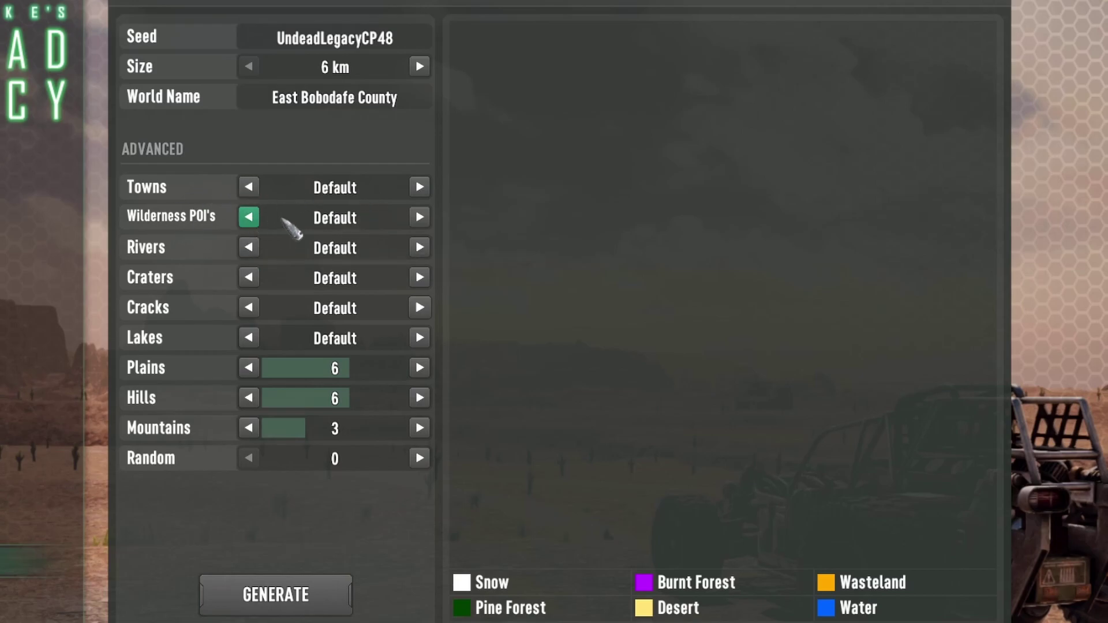
Set Rivers and Lakes to Few, and Craters and Cracks to None for the generated world.
left_click(248, 248)
left_click(424, 248)
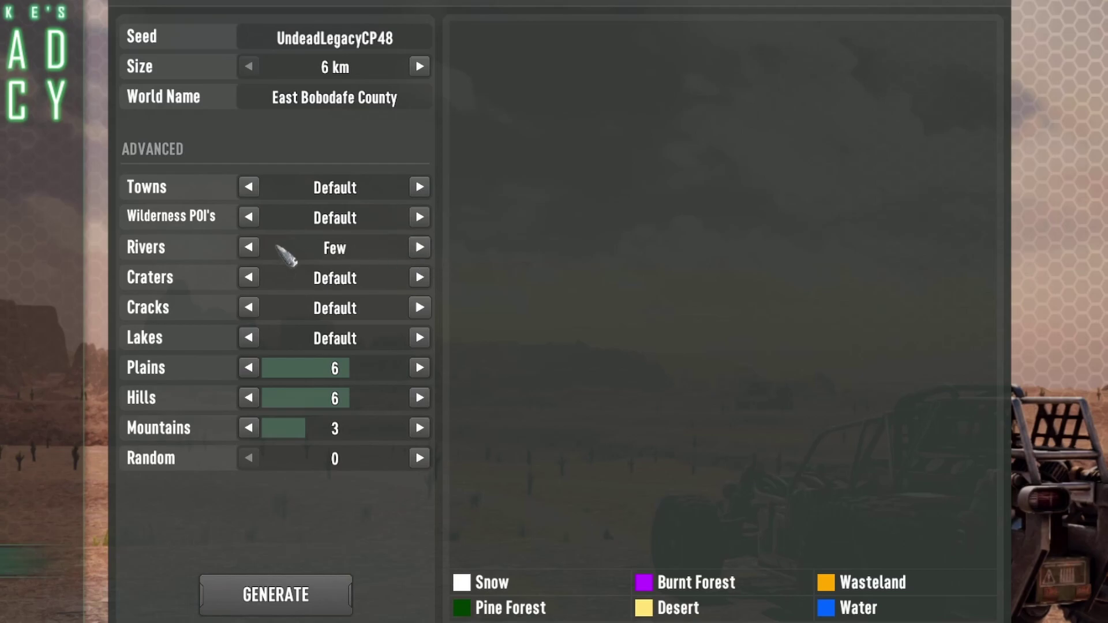
double_click(248, 278)
left_click(249, 308)
left_click(249, 308)
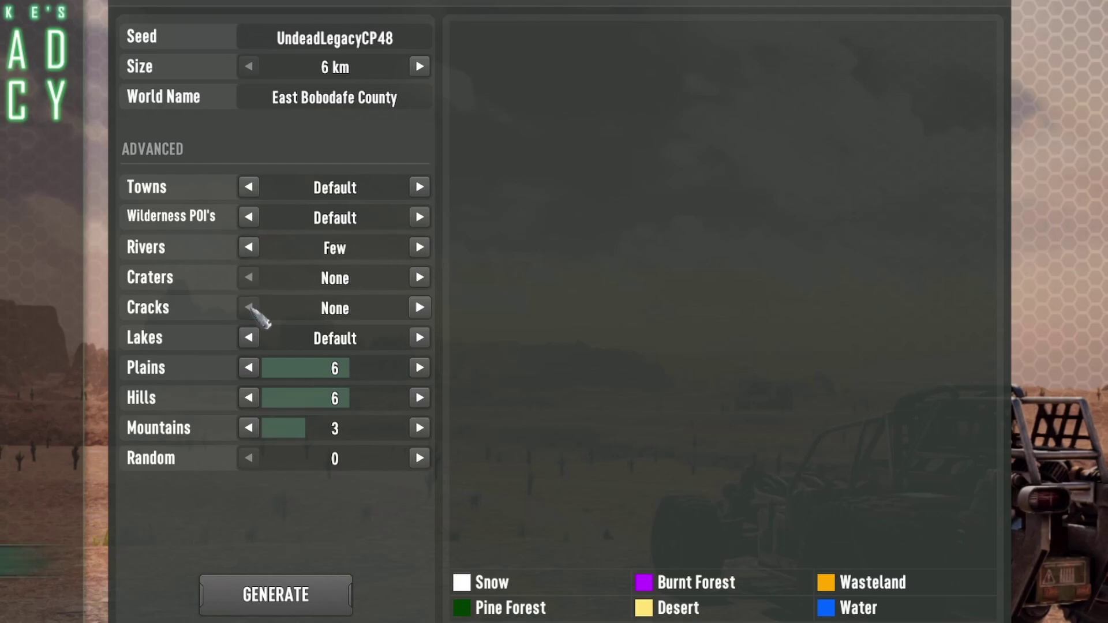
left_click(250, 338)
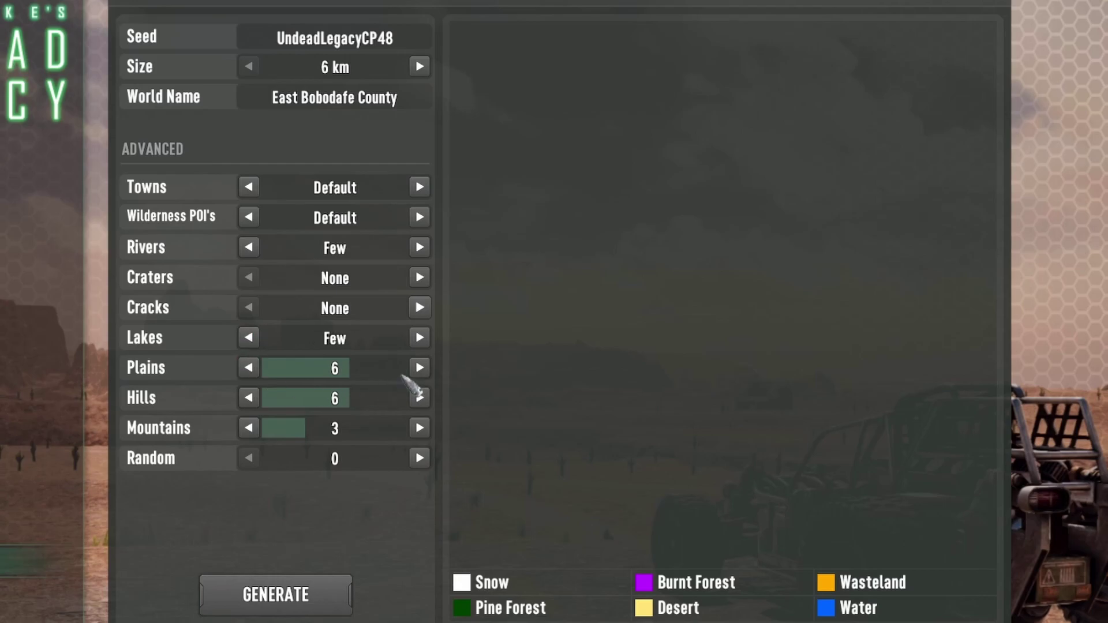
Set the world's terrain mix to Plains 10, Hills 3 and Mountains 2.
left_click(419, 368)
double_click(420, 368)
left_click(420, 367)
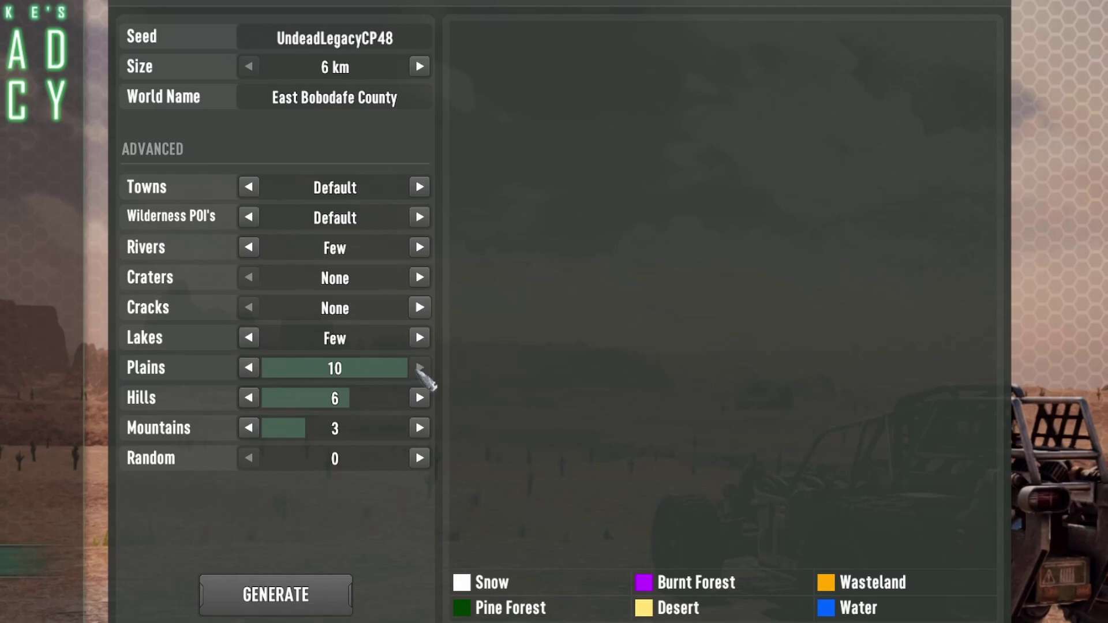
left_click(249, 398)
left_click(248, 398)
left_click(248, 398)
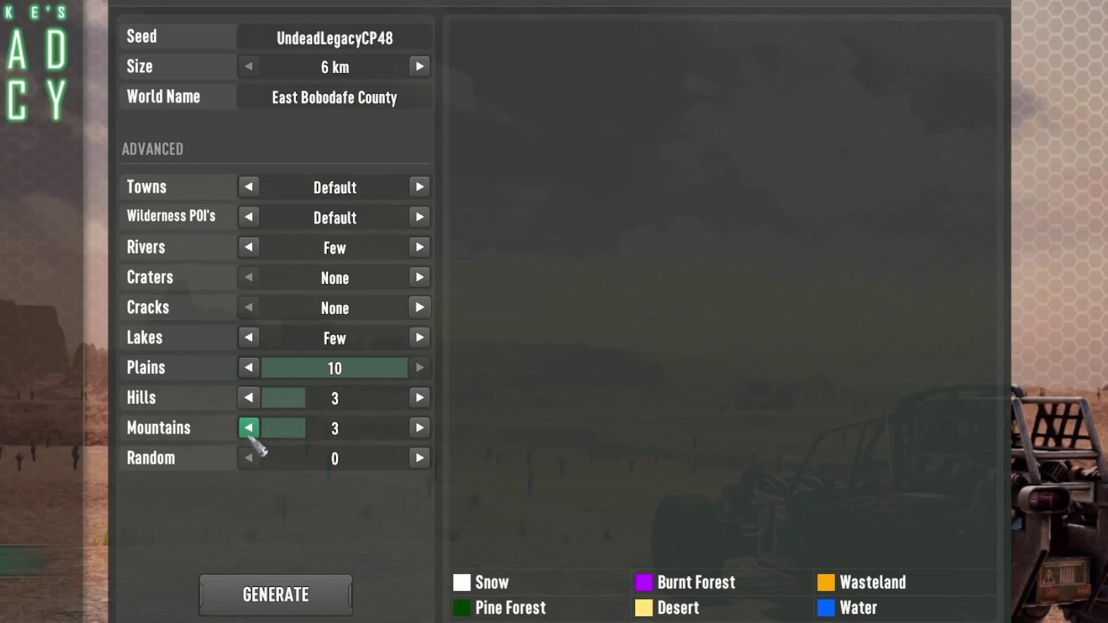
left_click(249, 428)
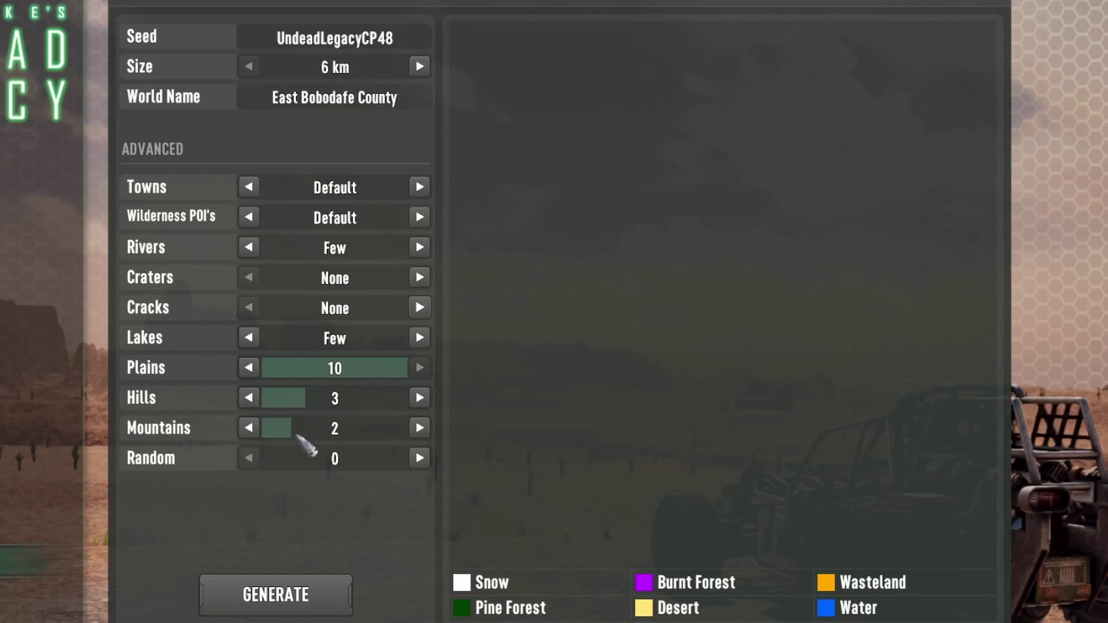